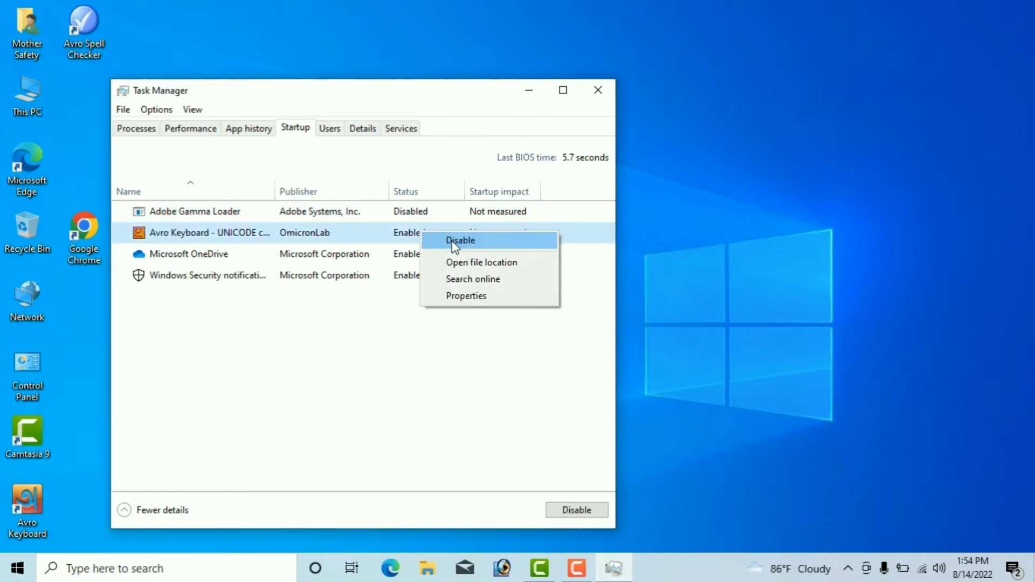
# Disable Avro Keyboard, Microsoft OneDrive and the Windows Security notification entry at startup, and close Task Manager.
pyautogui.click(452, 244)
pyautogui.rightClick(412, 258)
pyautogui.click(450, 265)
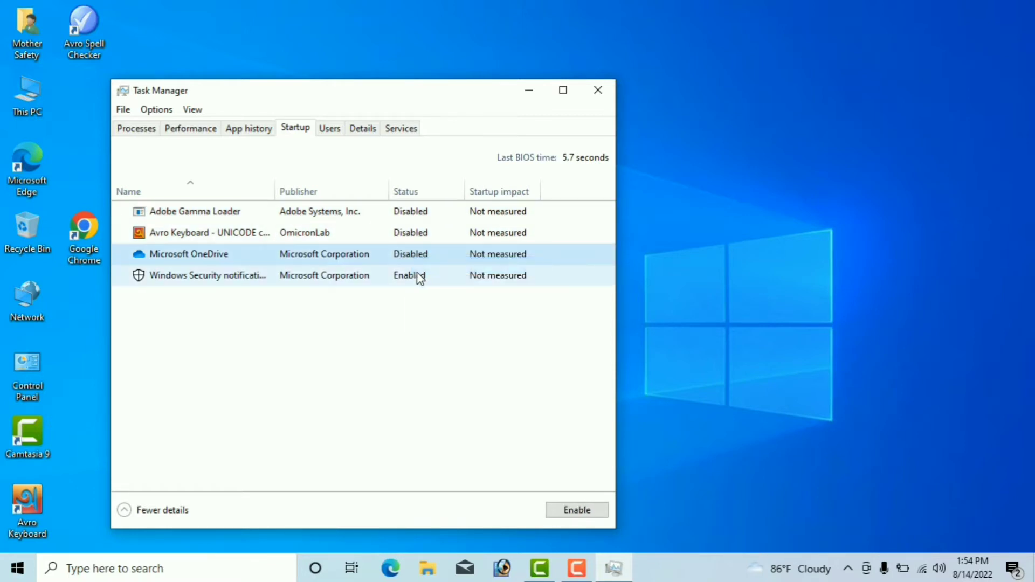
pyautogui.rightClick(420, 276)
pyautogui.click(561, 351)
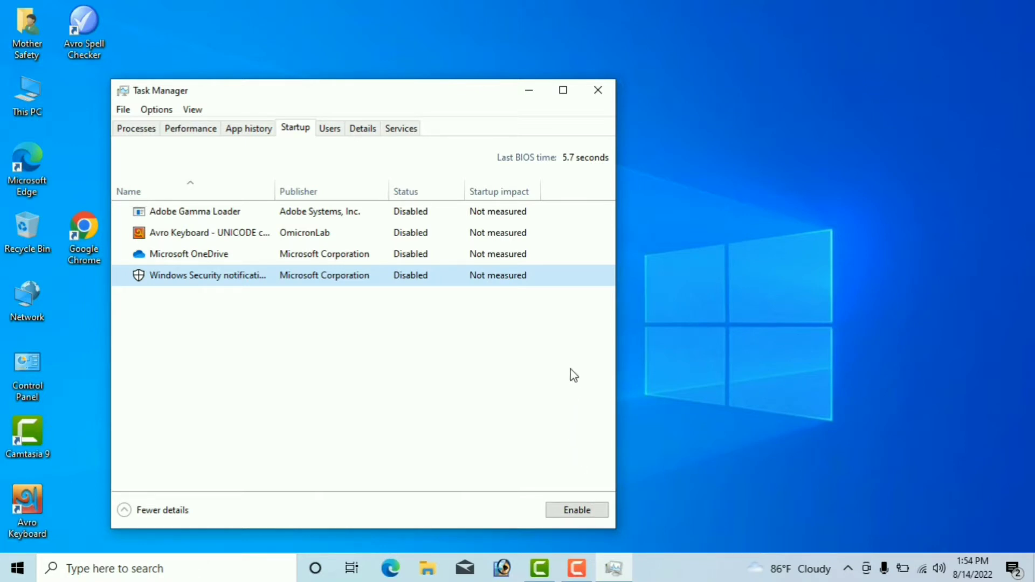
pyautogui.click(607, 96)
# Refresh the desktop and open the list of installed programs in Control Panel.
pyautogui.rightClick(606, 96)
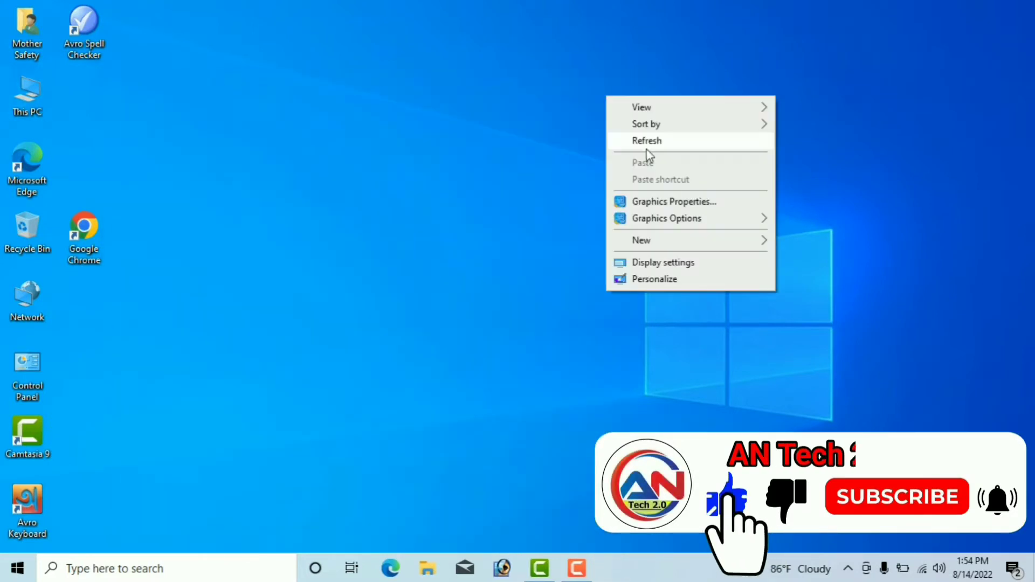
pyautogui.click(649, 141)
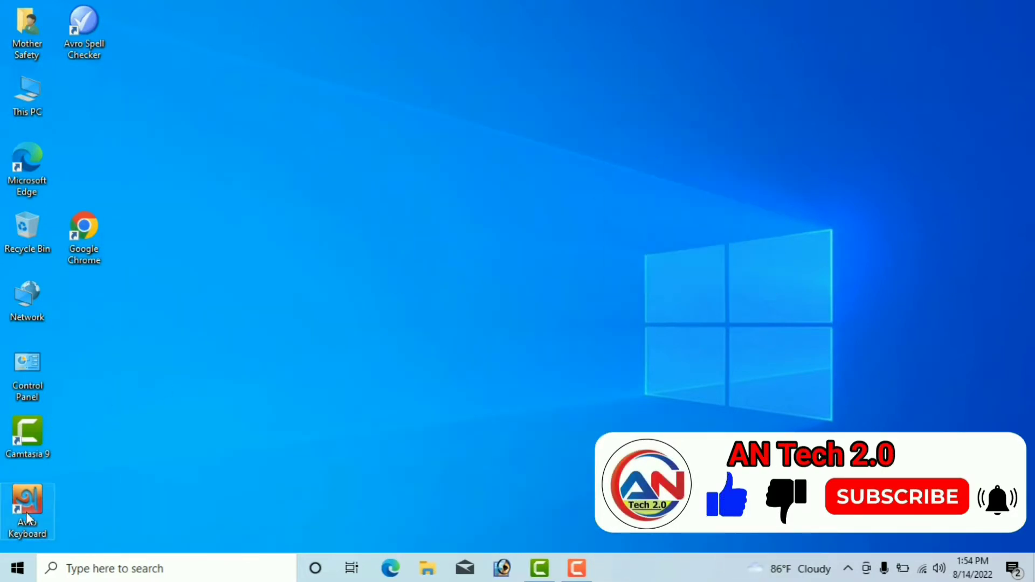
pyautogui.doubleClick(33, 389)
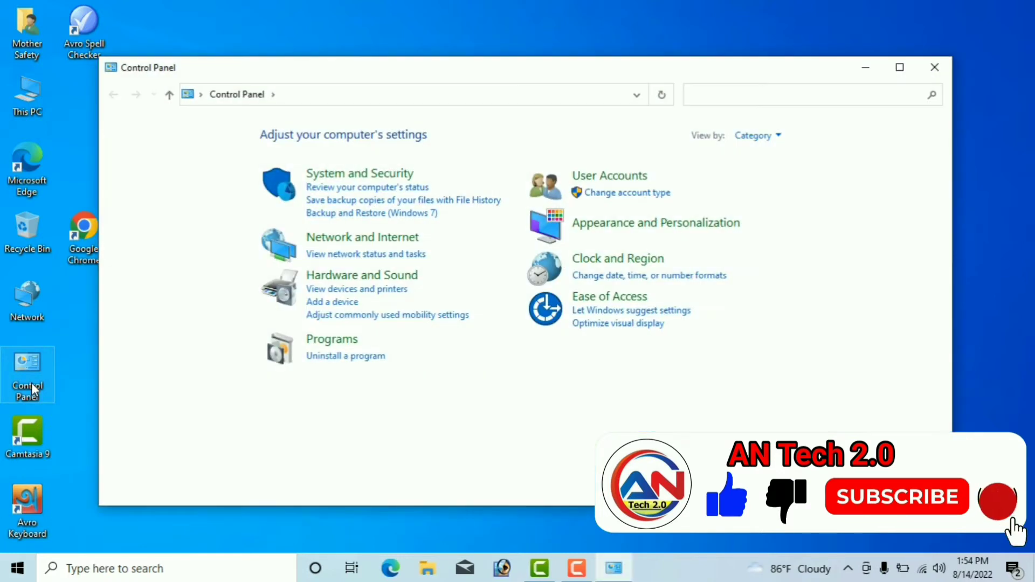
pyautogui.click(330, 361)
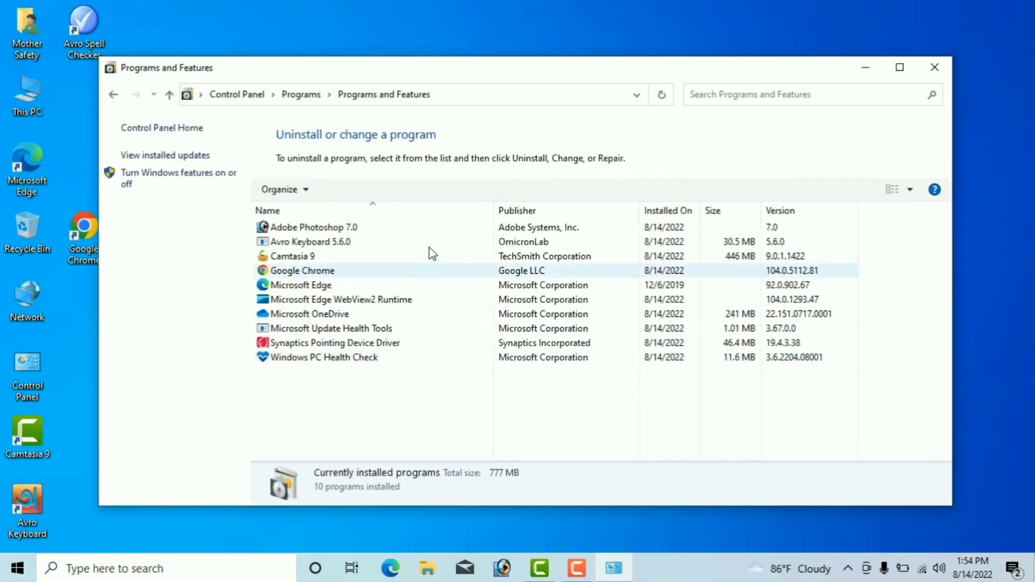
# Uninstall Microsoft OneDrive and close the Programs and Features window.
pyautogui.click(303, 315)
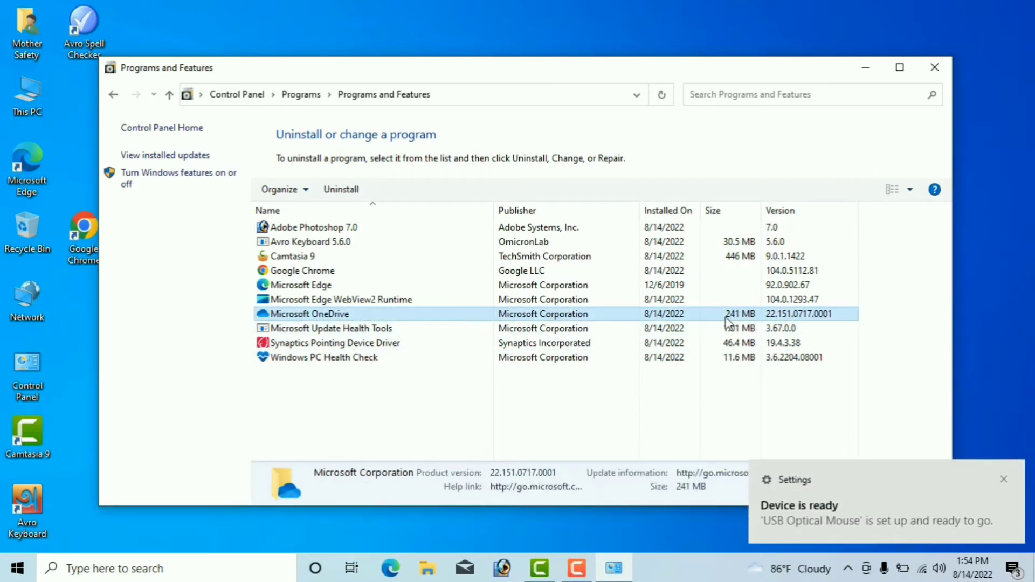
pyautogui.rightClick(349, 316)
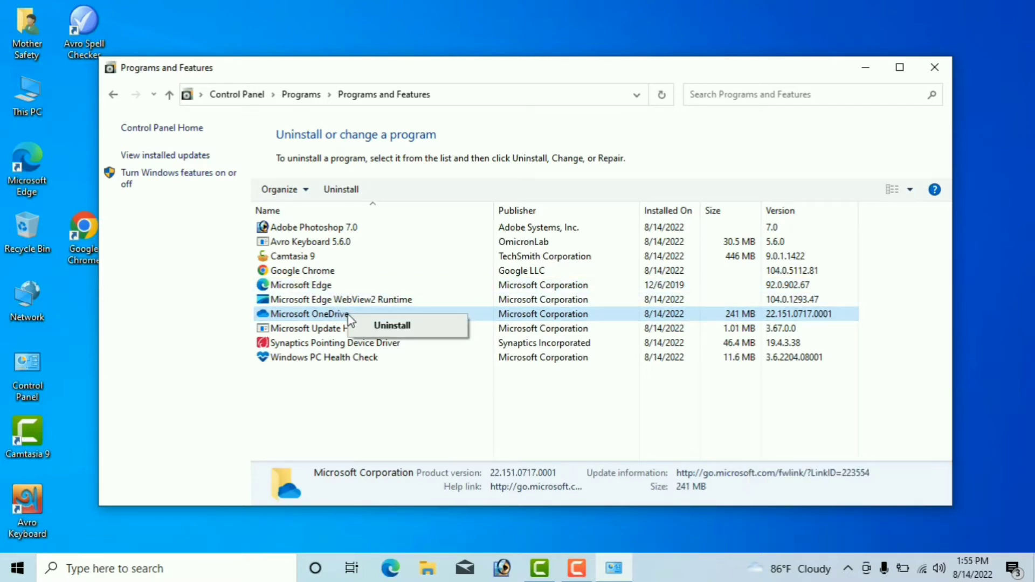
pyautogui.click(419, 328)
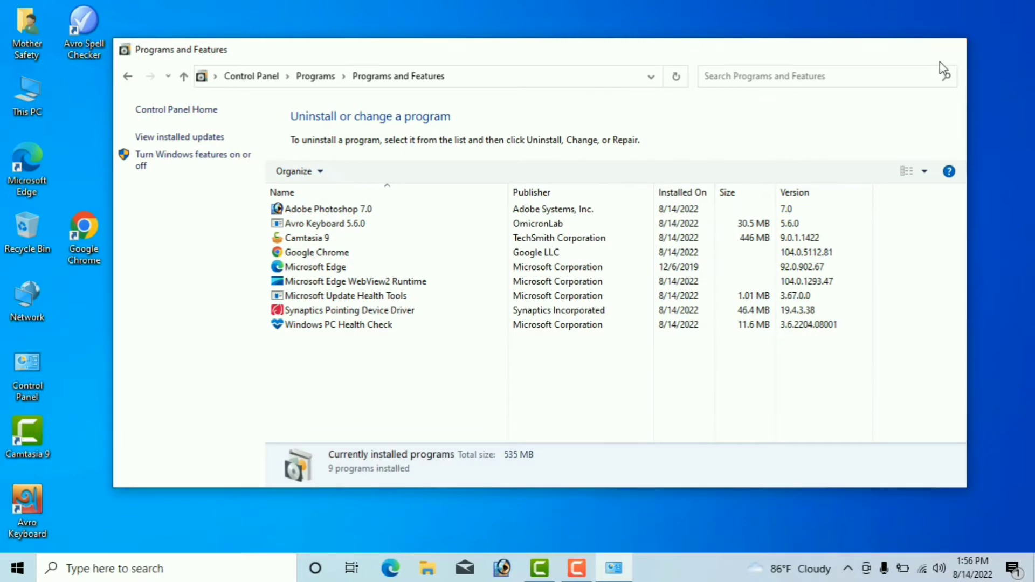
pyautogui.click(940, 61)
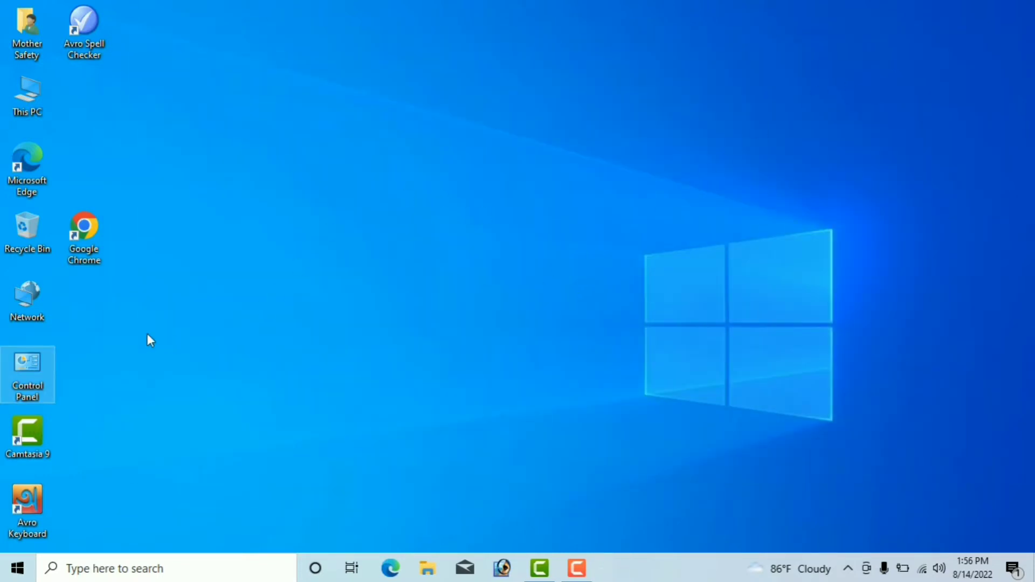
# Reopen Control Panel, show all items as large icons and maximize the window.
pyautogui.doubleClick(24, 368)
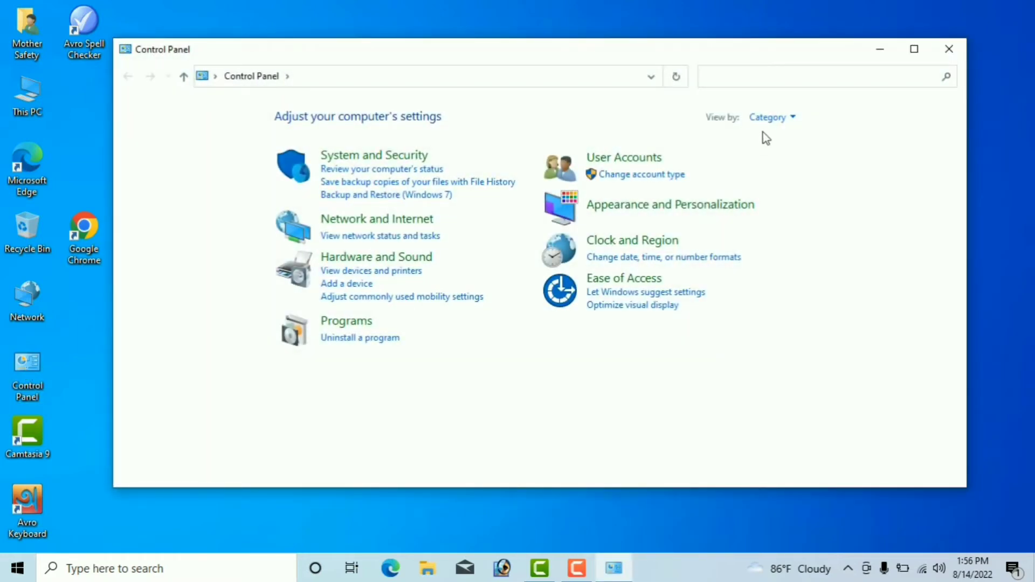
pyautogui.click(767, 119)
pyautogui.click(779, 159)
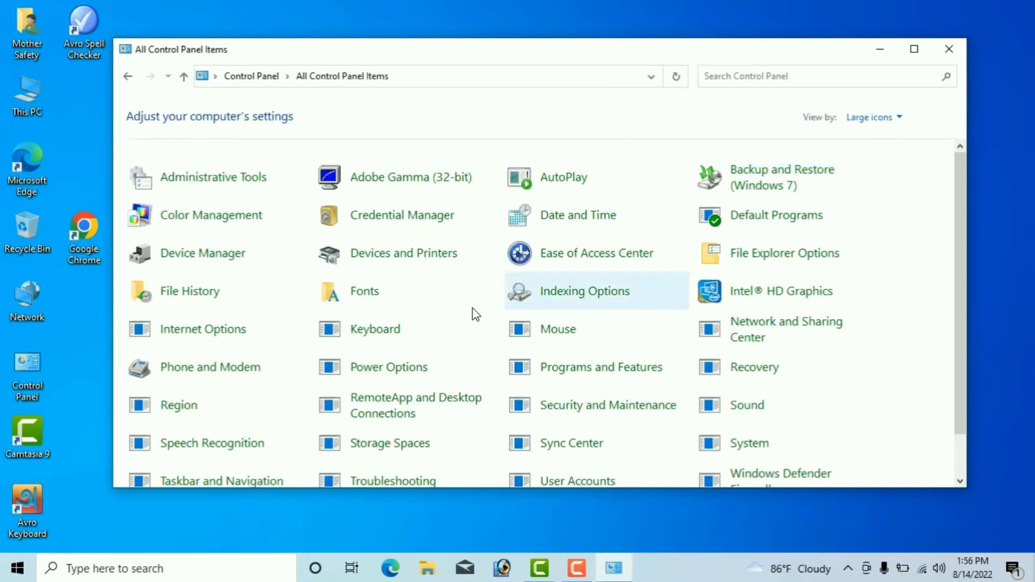
pyautogui.click(915, 50)
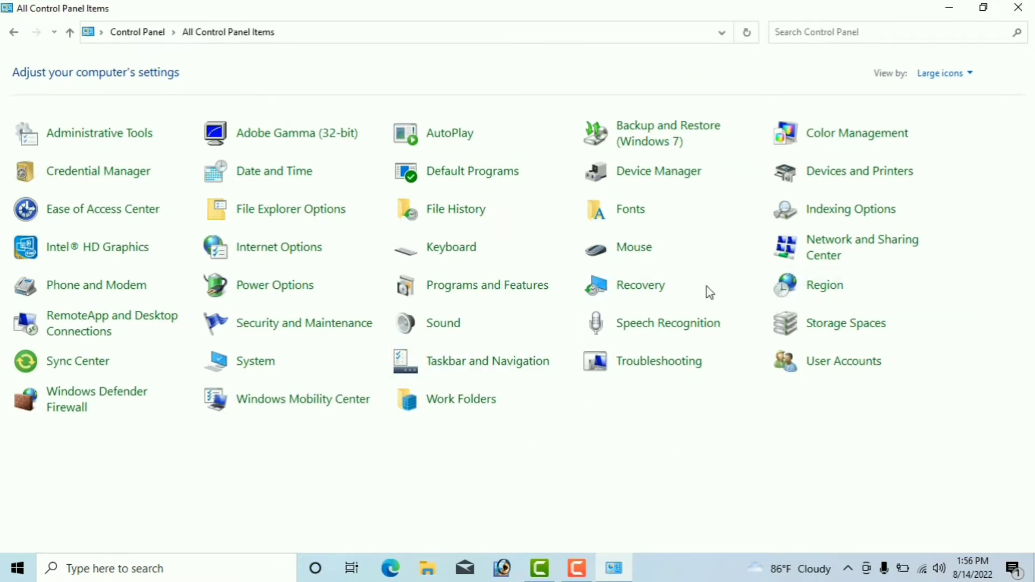
# Open the Performance Options through the System item's advanced system settings.
pyautogui.click(298, 368)
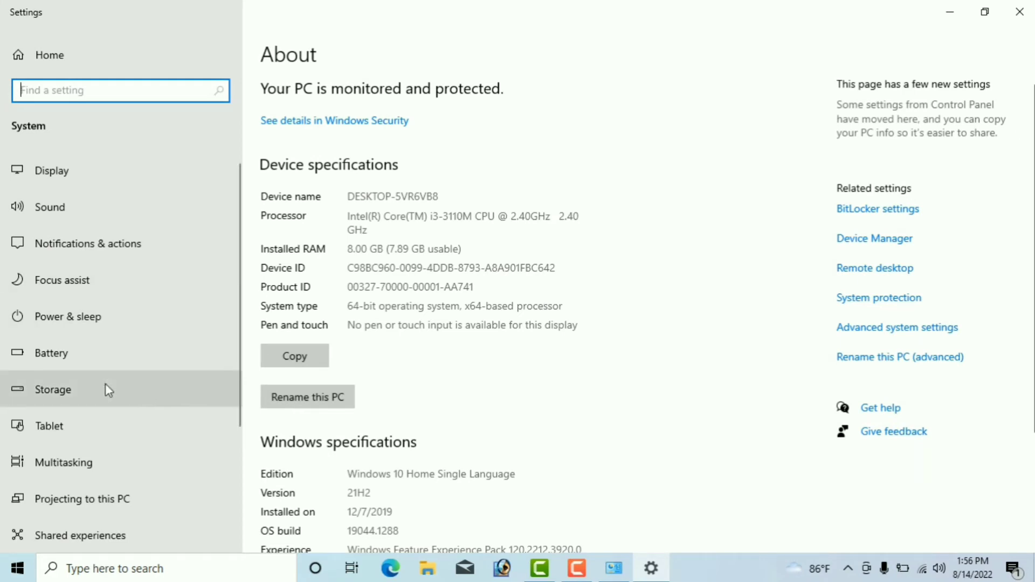
pyautogui.click(899, 333)
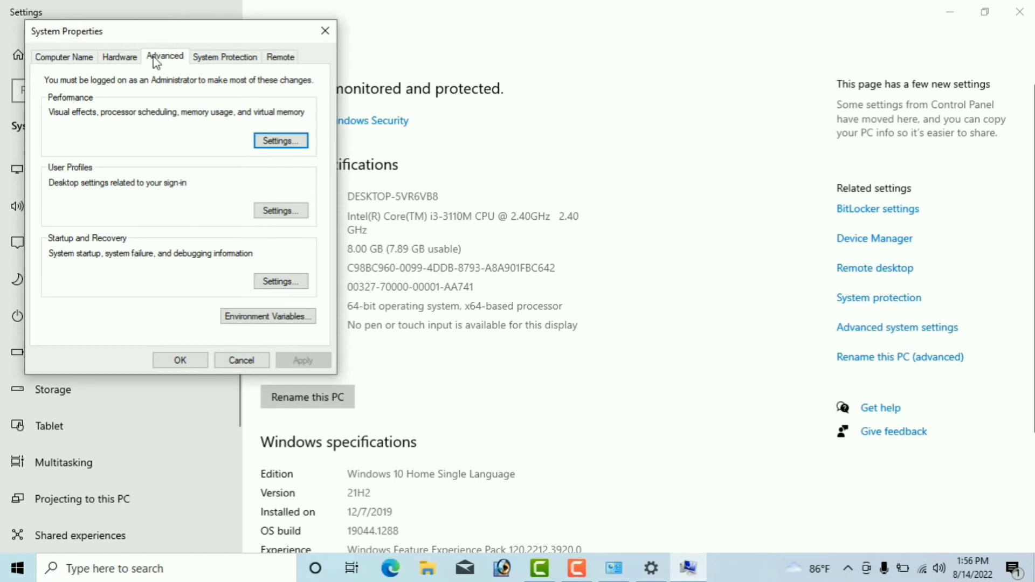
pyautogui.click(299, 145)
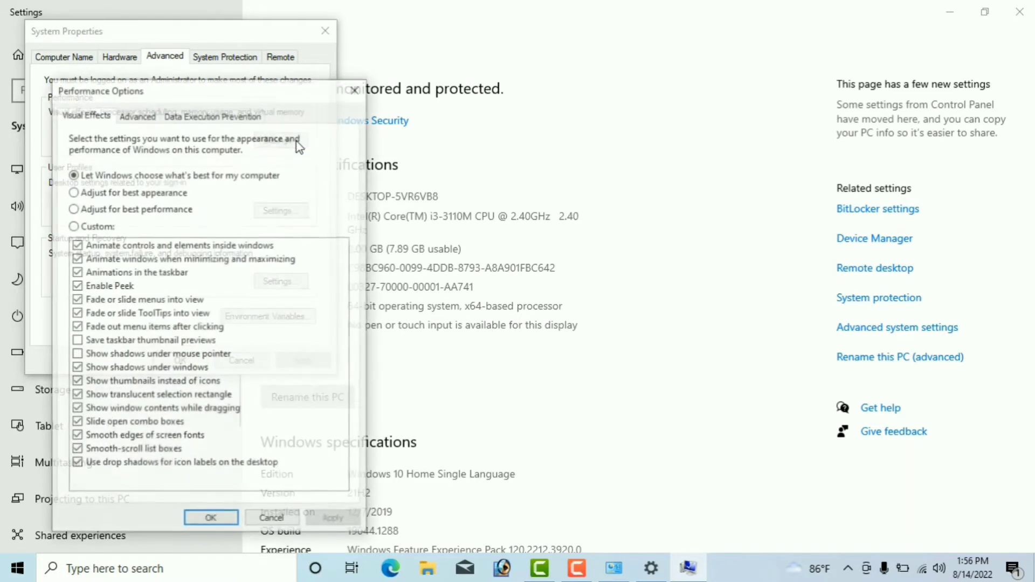
# Choose custom visual effects, disable the seven options from Animate controls through Fade out menu items after clicking, and enable Save taskbar thumbnail previews.
pyautogui.click(86, 226)
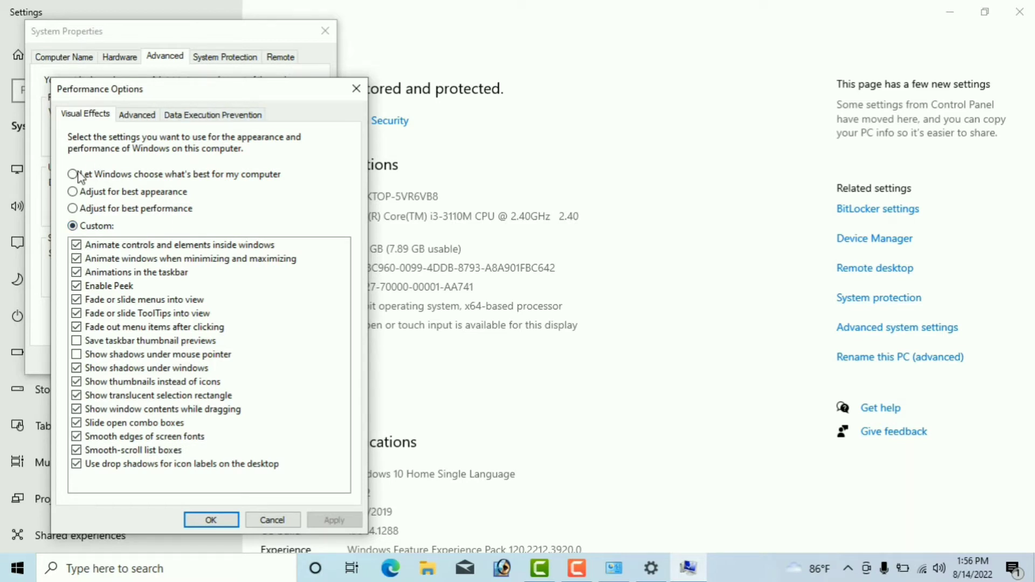
pyautogui.click(77, 245)
pyautogui.click(76, 259)
pyautogui.click(76, 273)
pyautogui.click(76, 286)
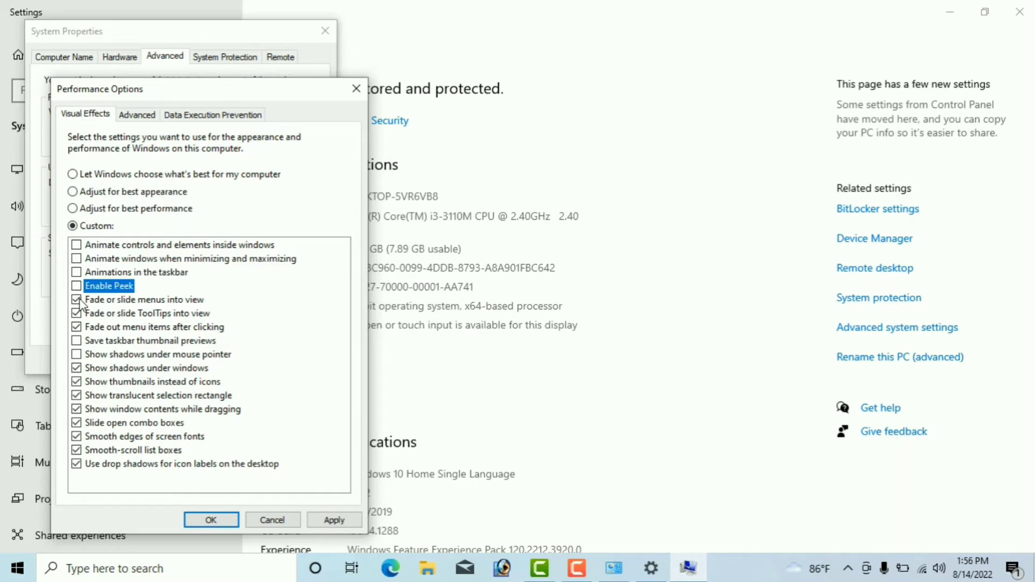
pyautogui.click(77, 300)
pyautogui.click(76, 313)
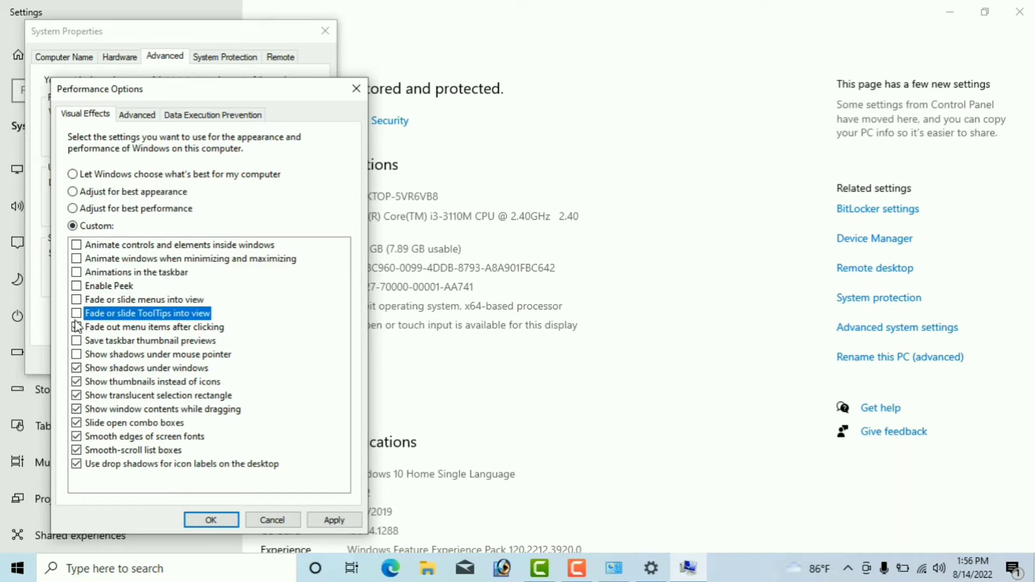
pyautogui.click(77, 327)
pyautogui.click(77, 341)
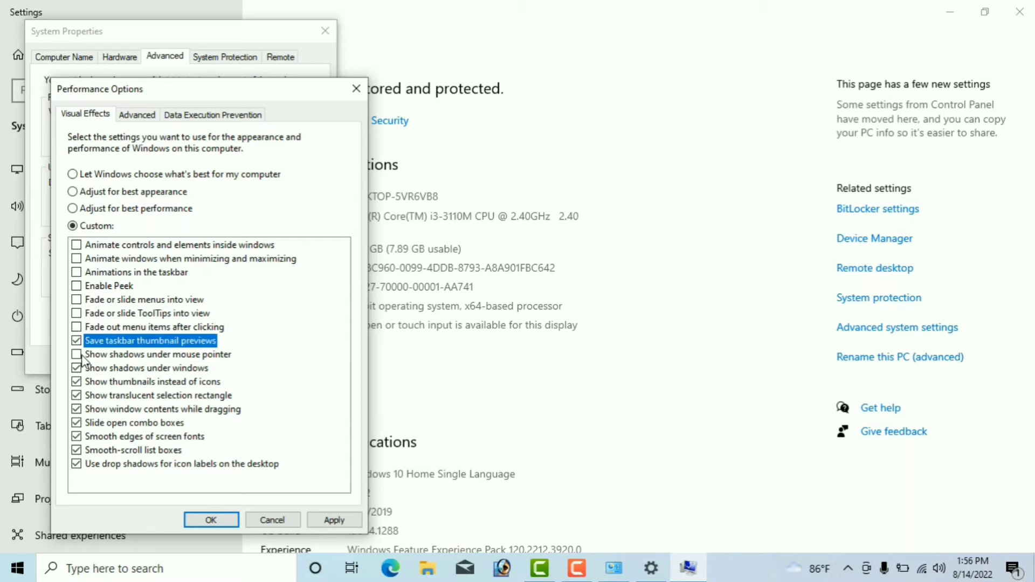
# Disable shadows under windows and every visual effect from Show translucent selection rectangle through Use drop shadows for icon labels, and apply the settings.
pyautogui.click(77, 368)
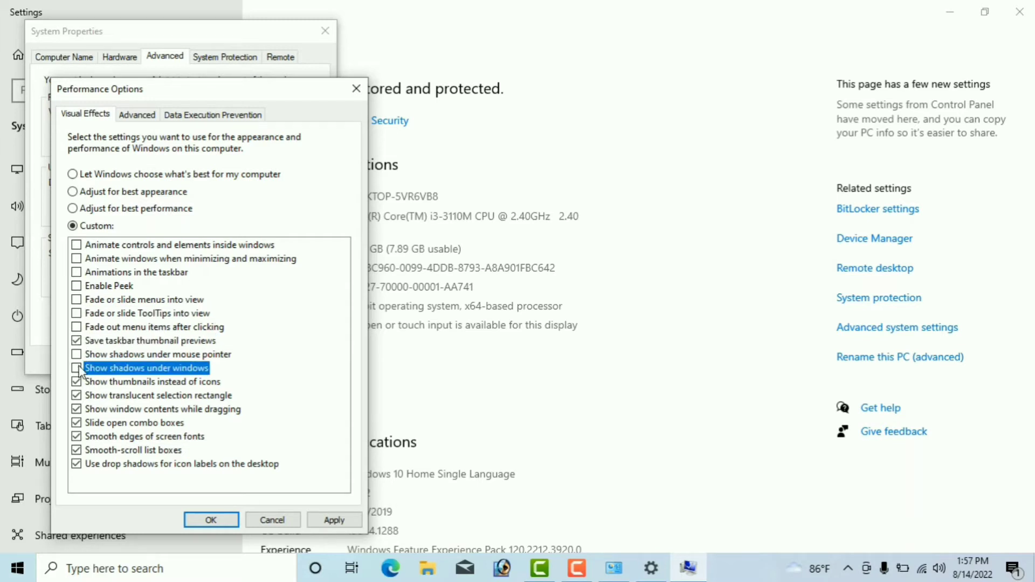
pyautogui.click(78, 397)
pyautogui.click(78, 410)
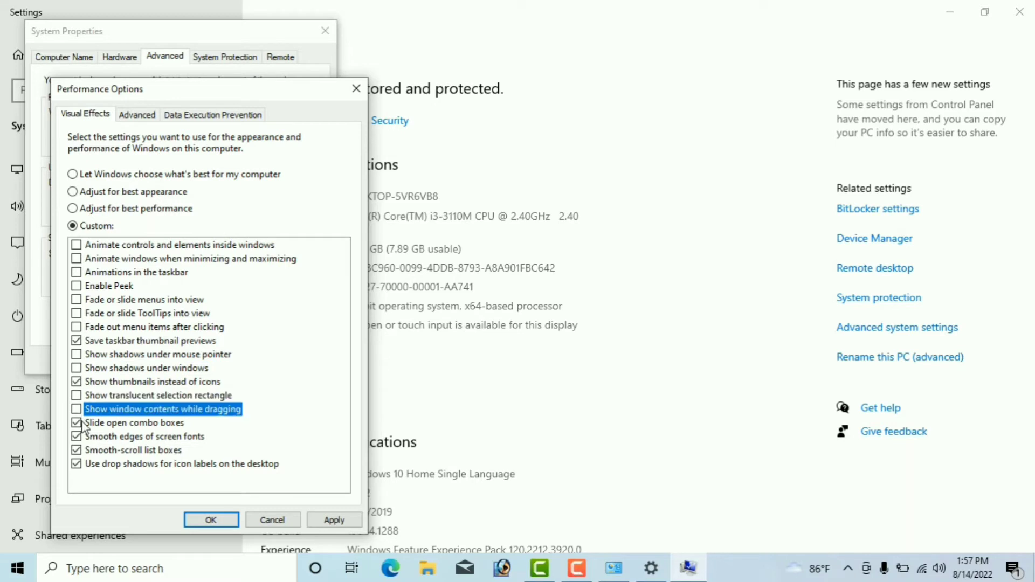
pyautogui.click(78, 424)
pyautogui.click(79, 437)
pyautogui.click(77, 450)
pyautogui.click(77, 464)
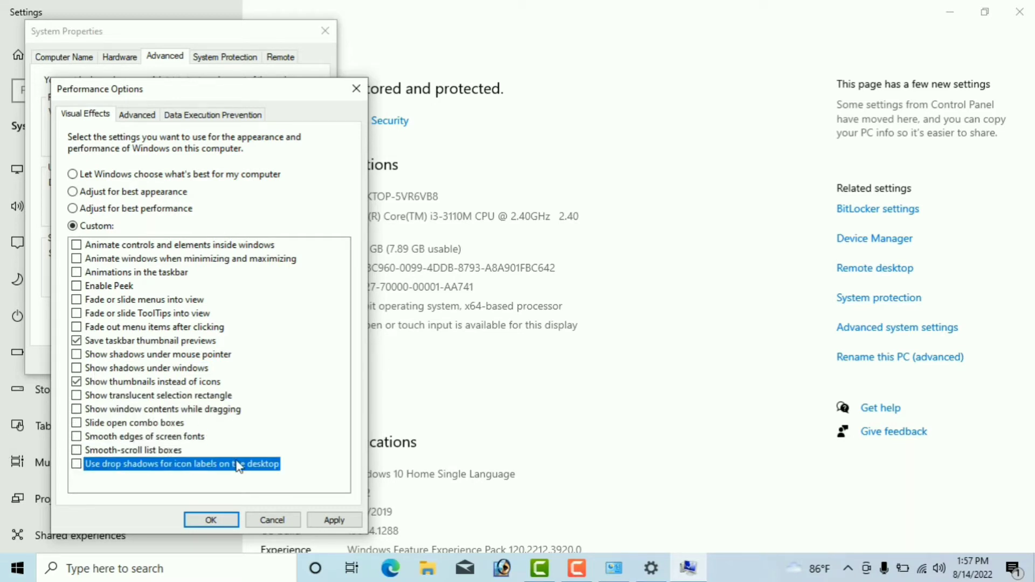
pyautogui.click(335, 520)
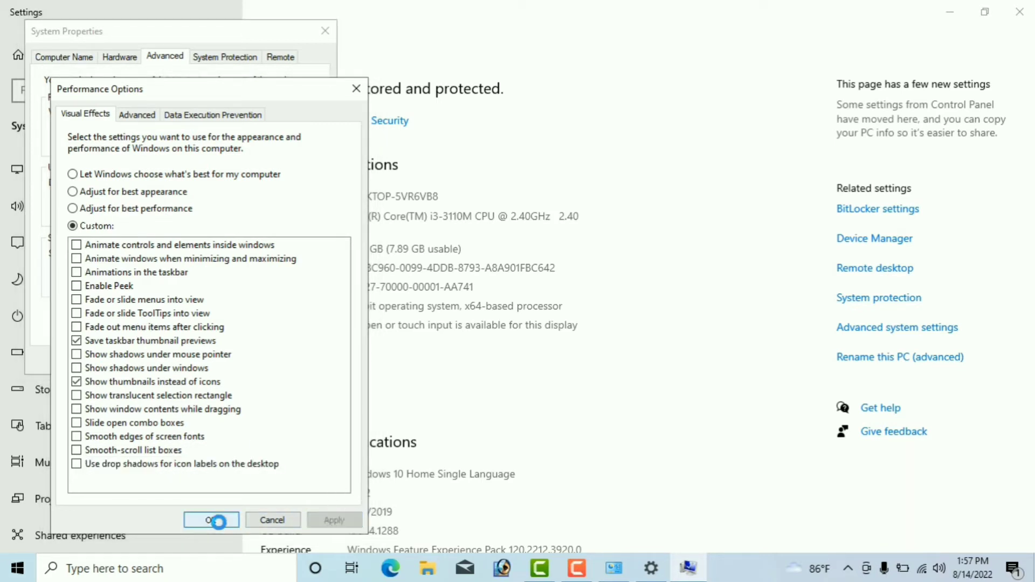
pyautogui.click(216, 521)
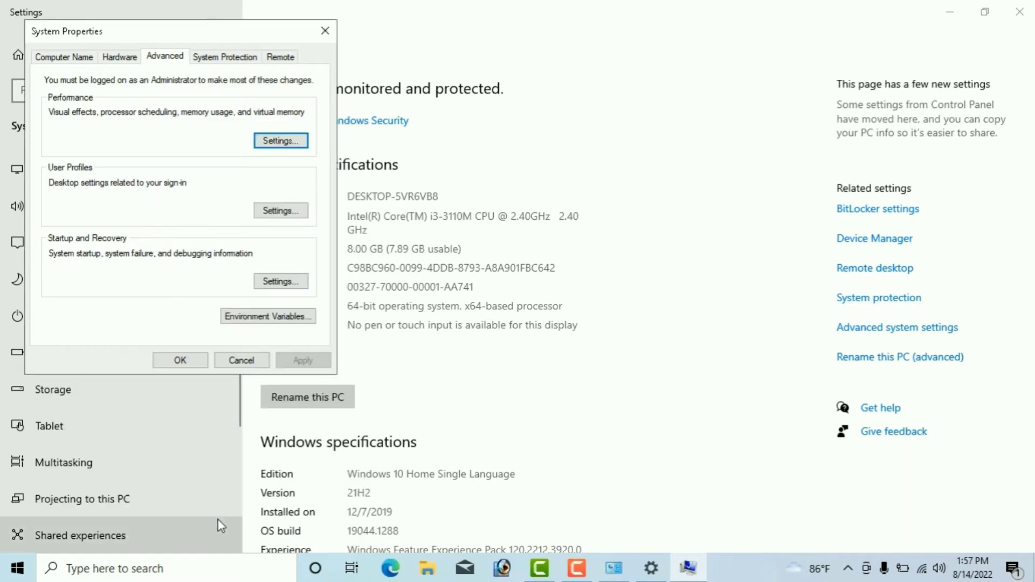
# Close System Properties, the Settings window and Control Panel to return to the desktop.
pyautogui.click(326, 32)
pyautogui.click(1020, 11)
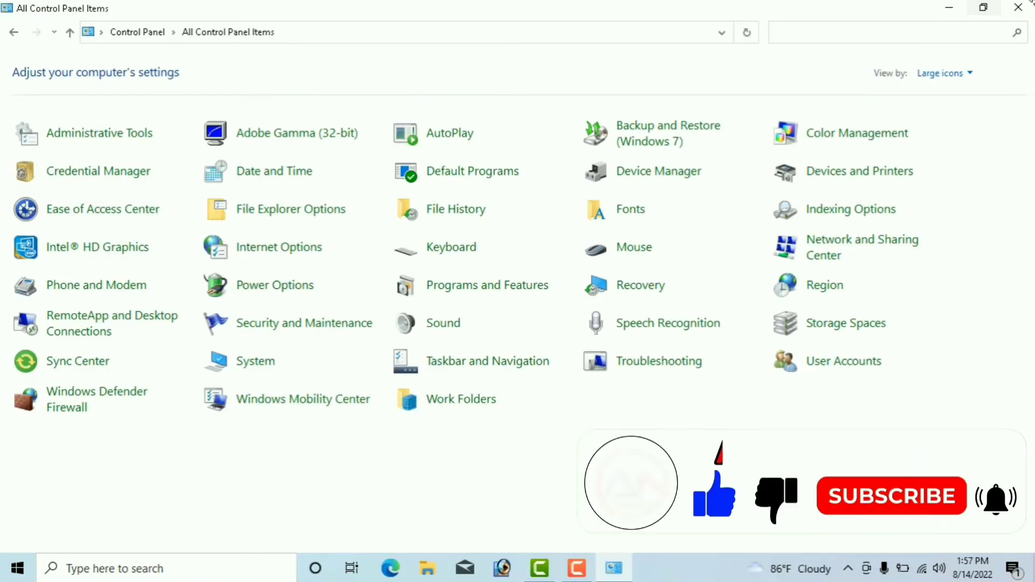
pyautogui.click(1020, 8)
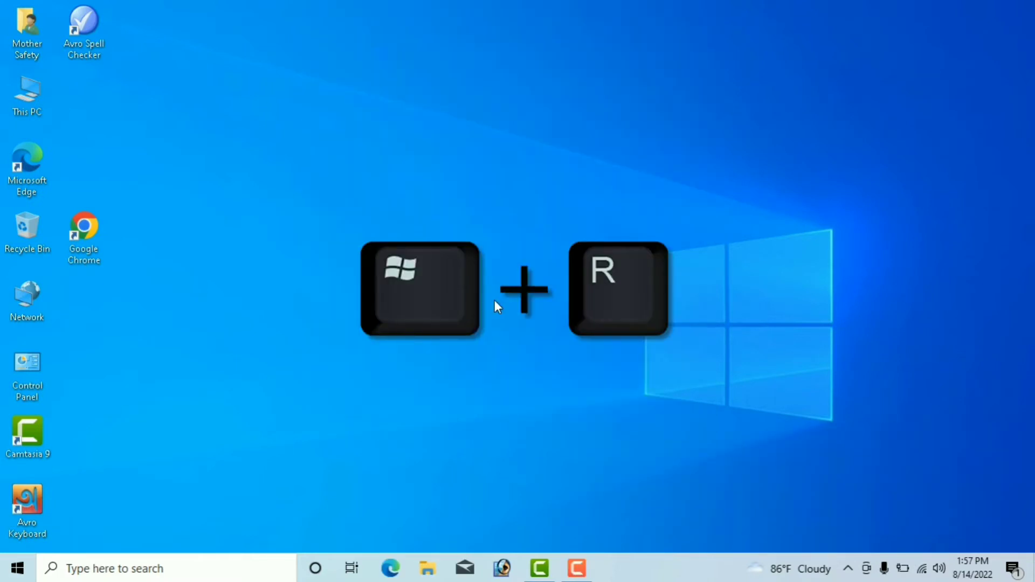
# Launch the Services console by running services.msc from the Run dialog.
pyautogui.press('super+r')
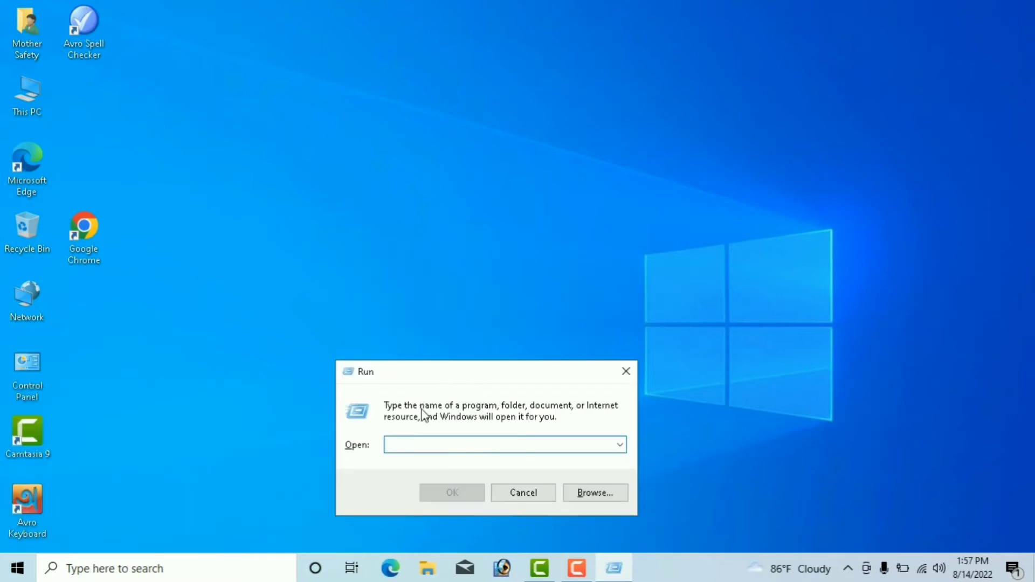
pyautogui.write('services.msc')
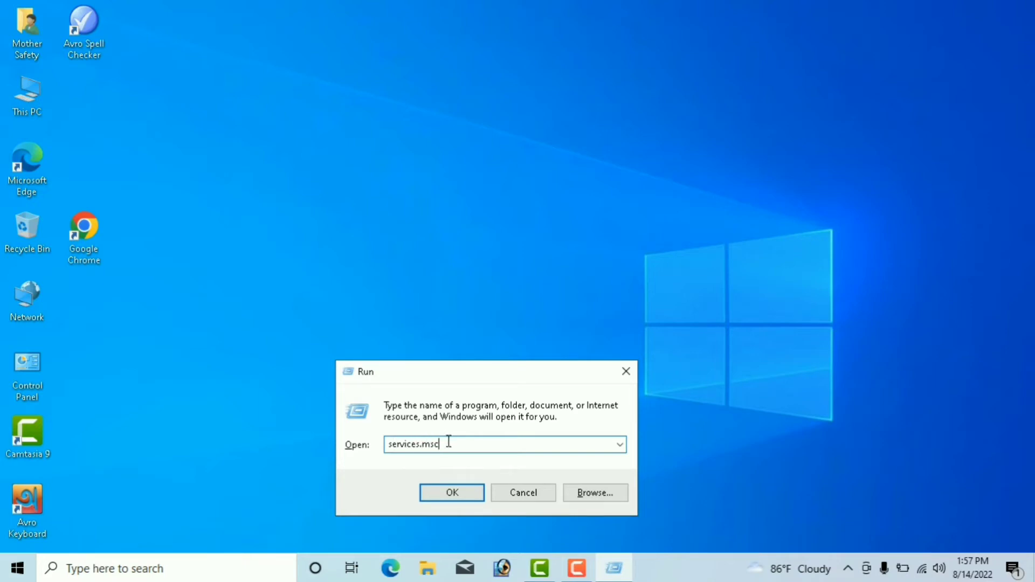
pyautogui.doubleClick(425, 447)
pyautogui.click(471, 445)
pyautogui.doubleClick(471, 443)
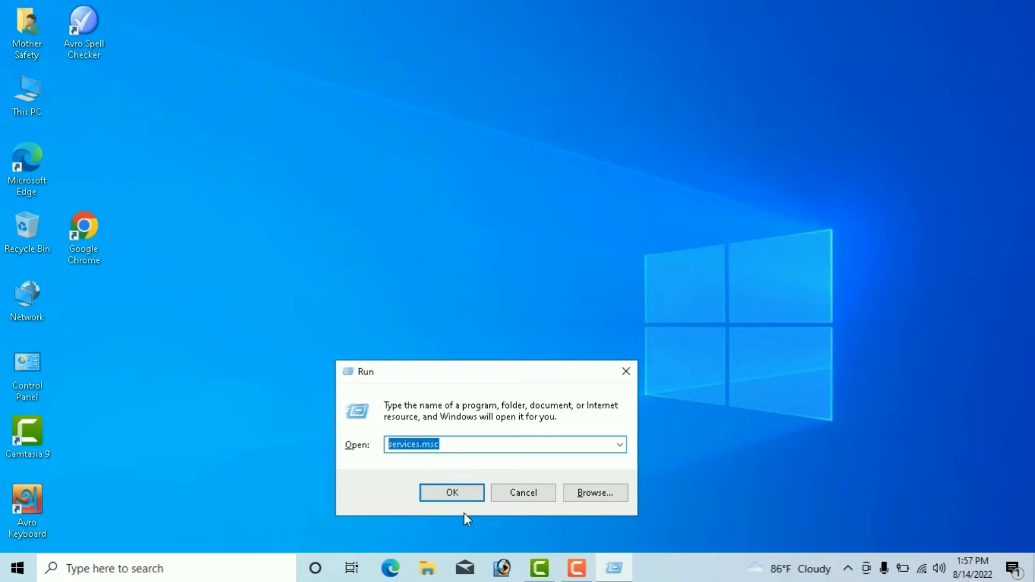
pyautogui.click(465, 496)
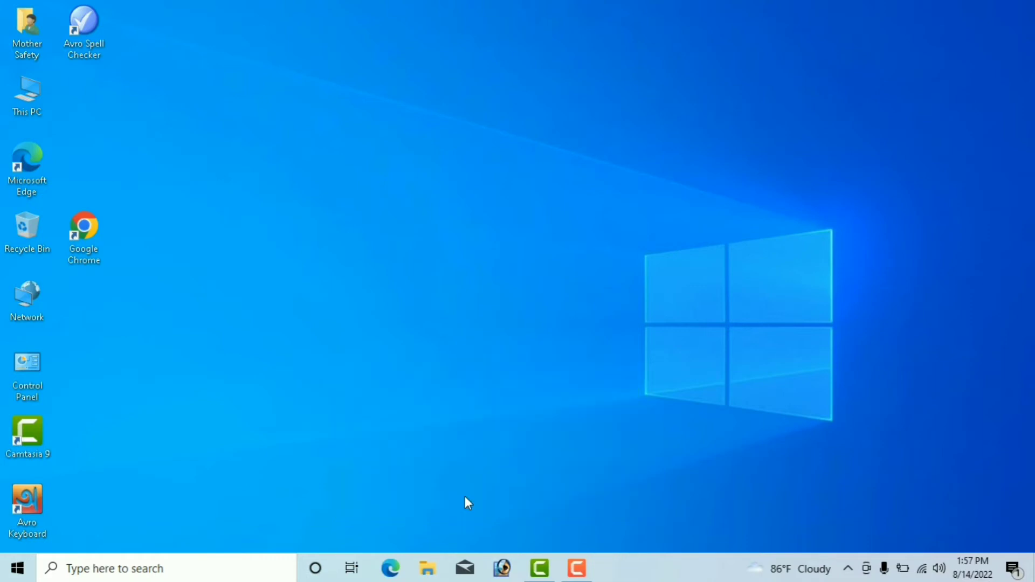
pyautogui.rightClick(475, 258)
pyautogui.click(512, 304)
pyautogui.rightClick(485, 279)
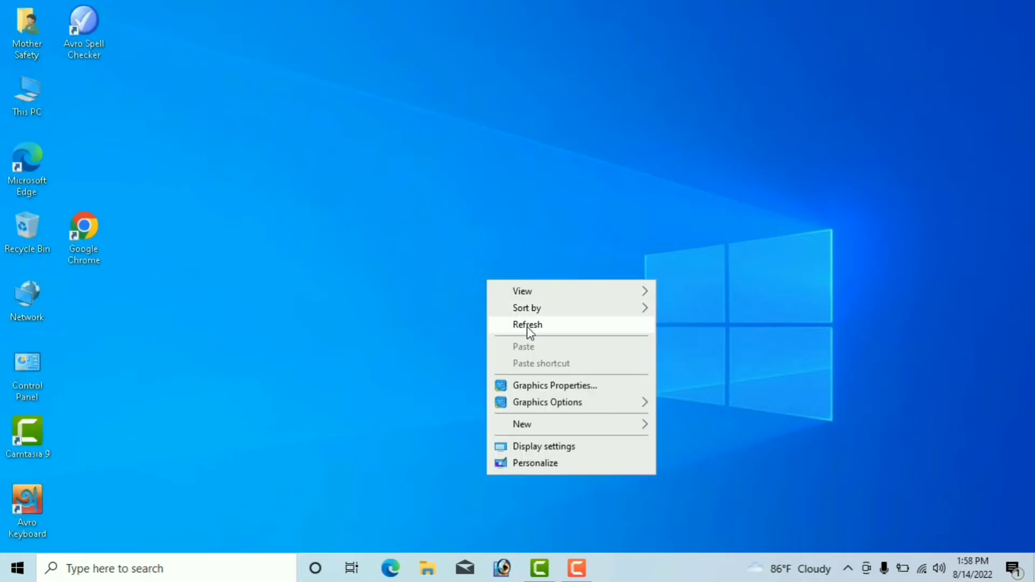
pyautogui.click(528, 327)
pyautogui.rightClick(495, 301)
pyautogui.click(529, 346)
pyautogui.rightClick(515, 324)
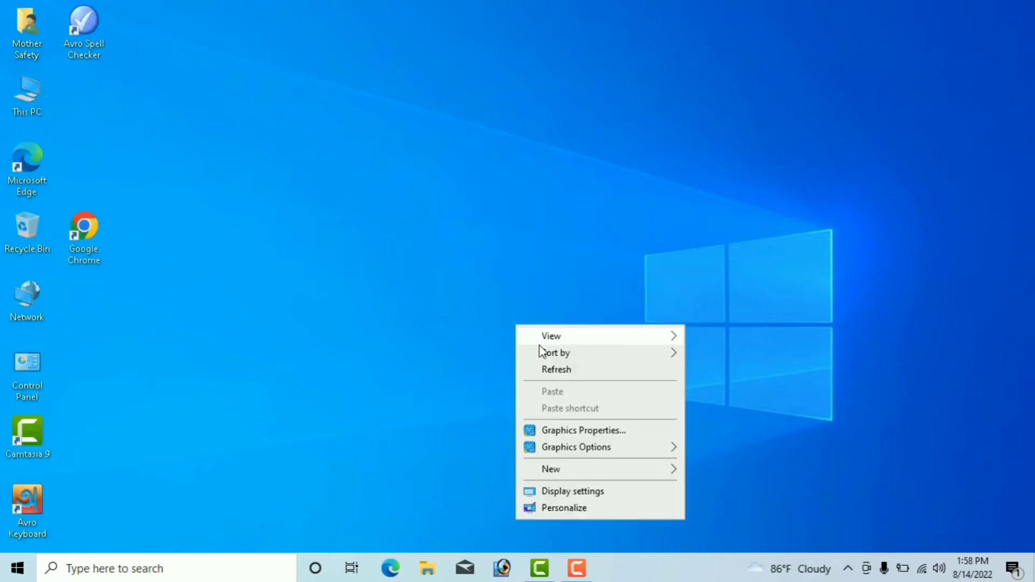
pyautogui.click(551, 373)
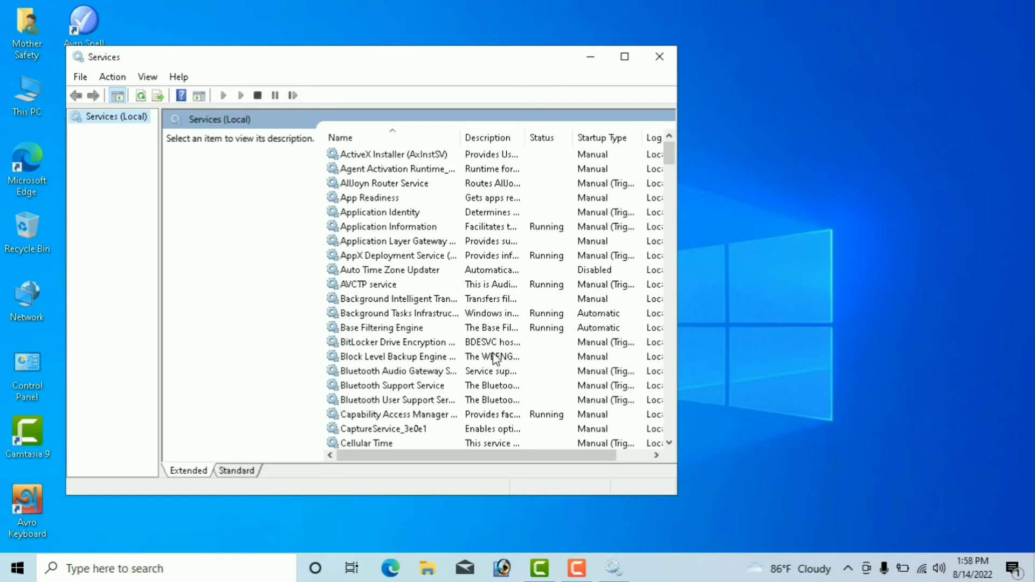
# Set the Windows Update service's startup type to Disabled and apply the change.
pyautogui.click(625, 58)
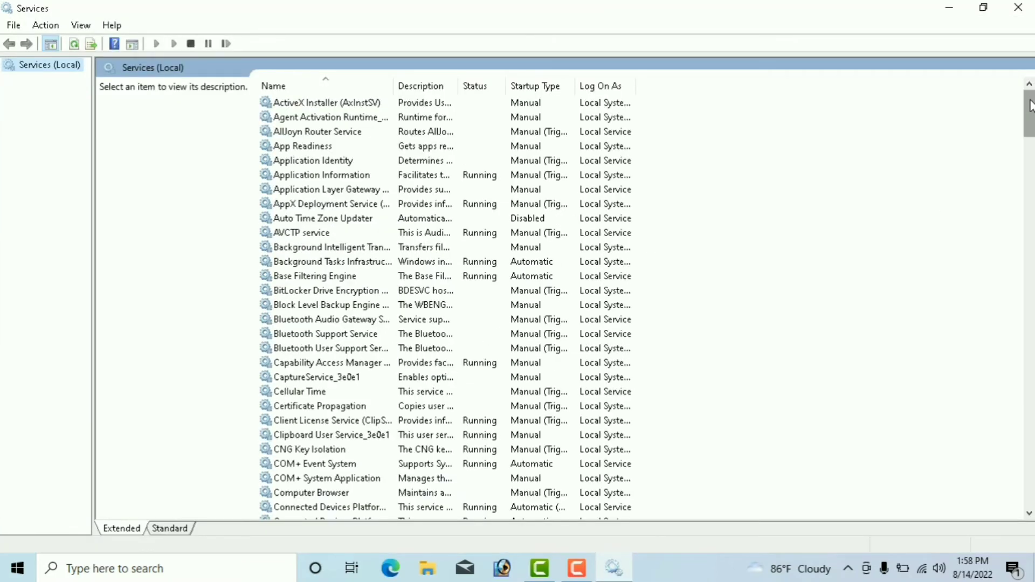
pyautogui.moveTo(1030, 113); pyautogui.dragTo(1030, 485)
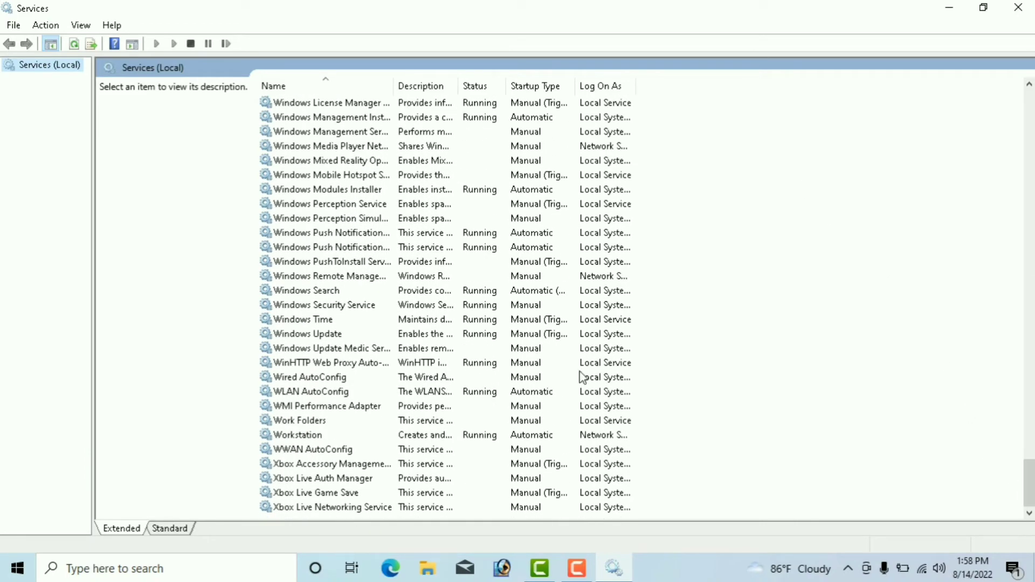
pyautogui.click(378, 334)
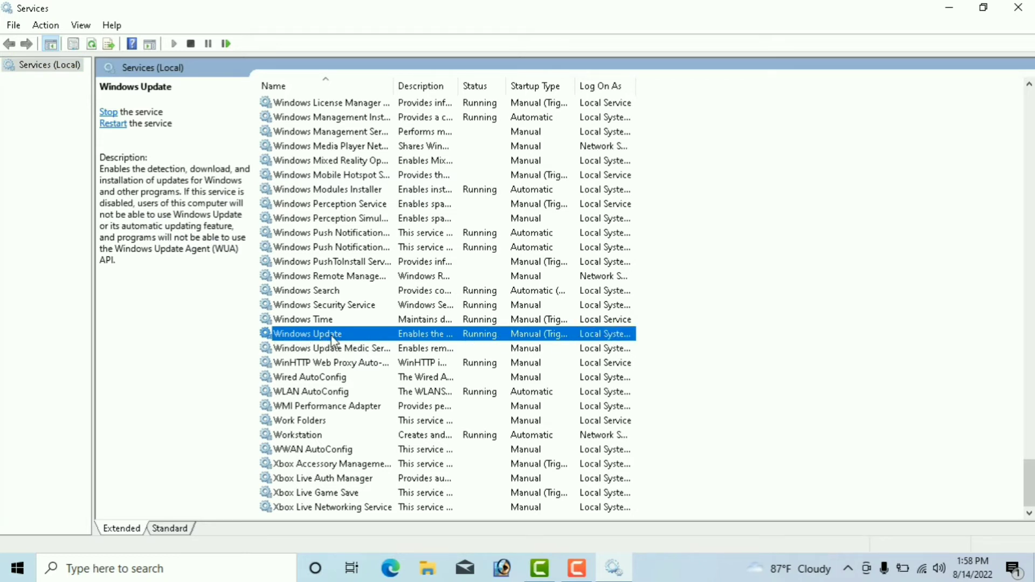
pyautogui.rightClick(371, 338)
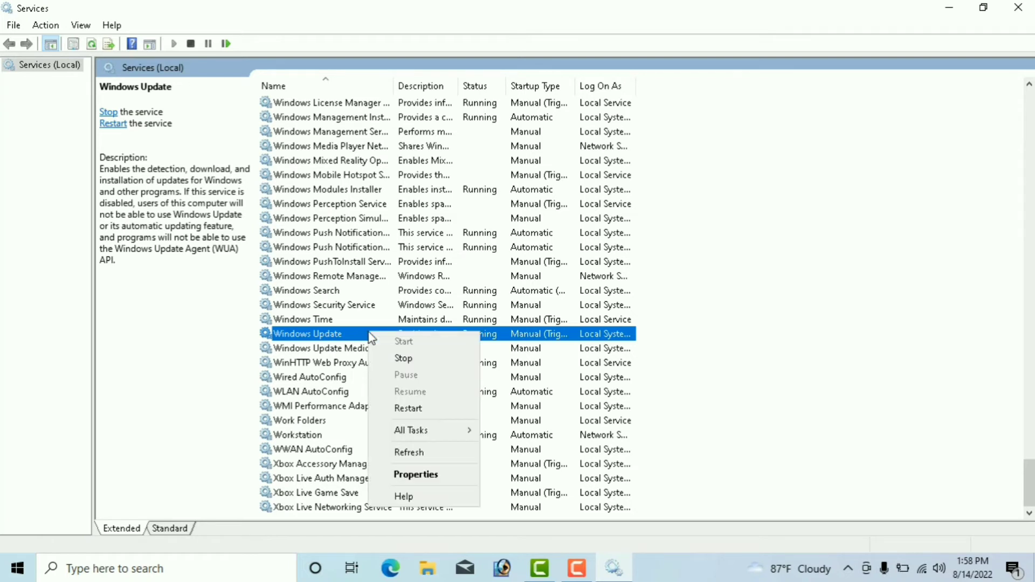
pyautogui.click(446, 473)
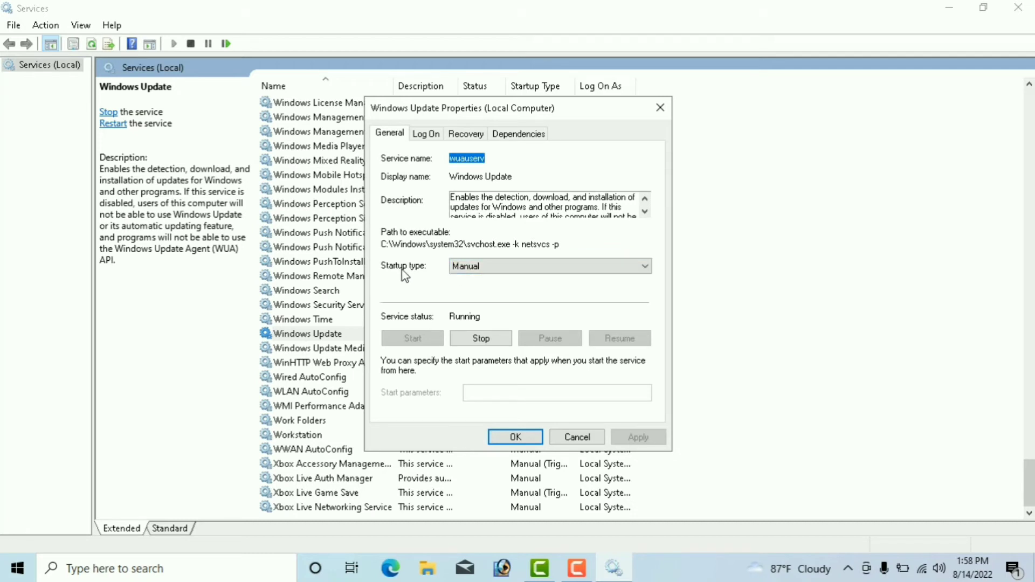
pyautogui.click(465, 269)
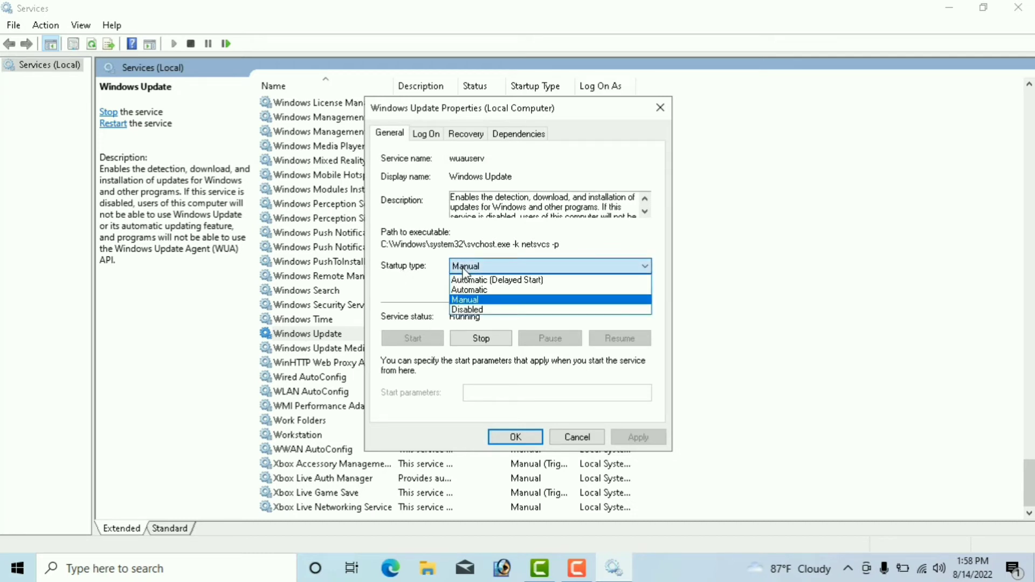
pyautogui.click(467, 310)
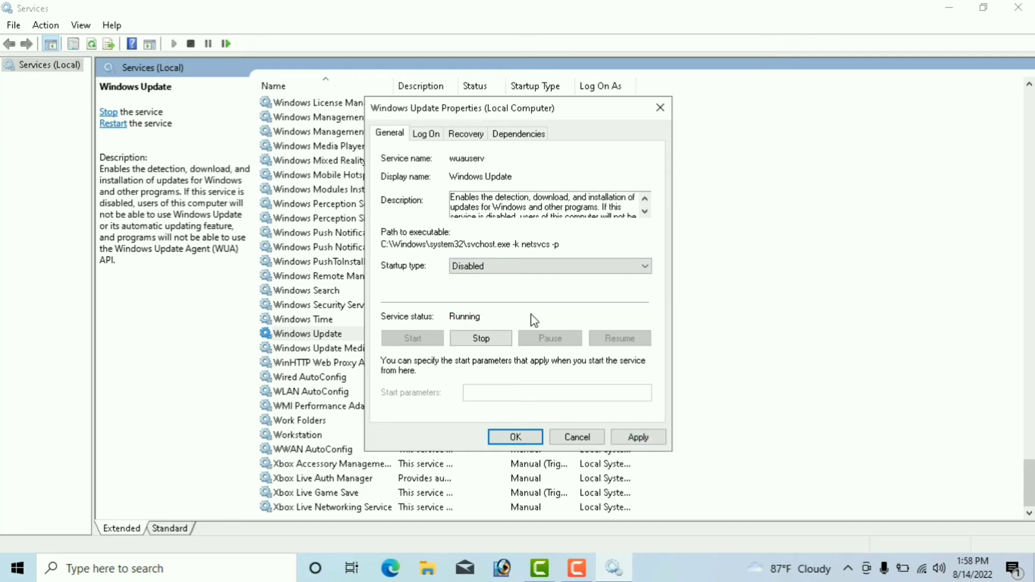
pyautogui.click(640, 441)
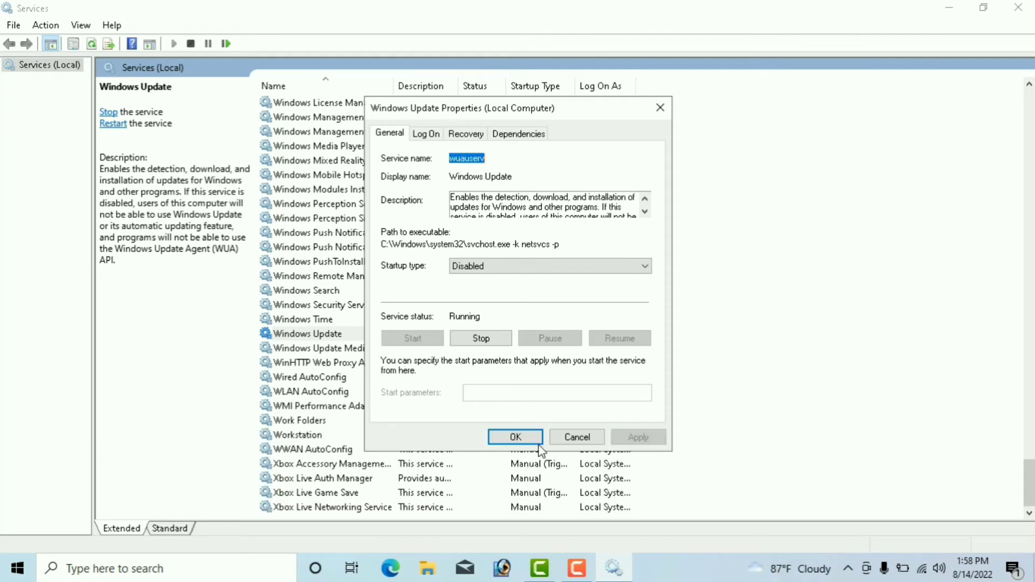
pyautogui.click(517, 437)
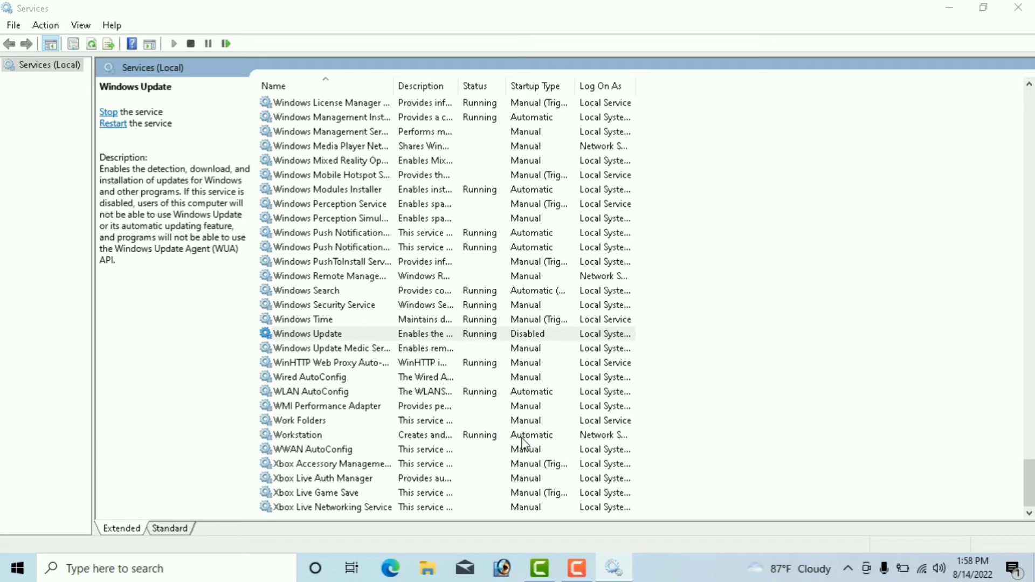
# Close the Services console and refresh the desktop.
pyautogui.click(1018, 7)
pyautogui.rightClick(635, 110)
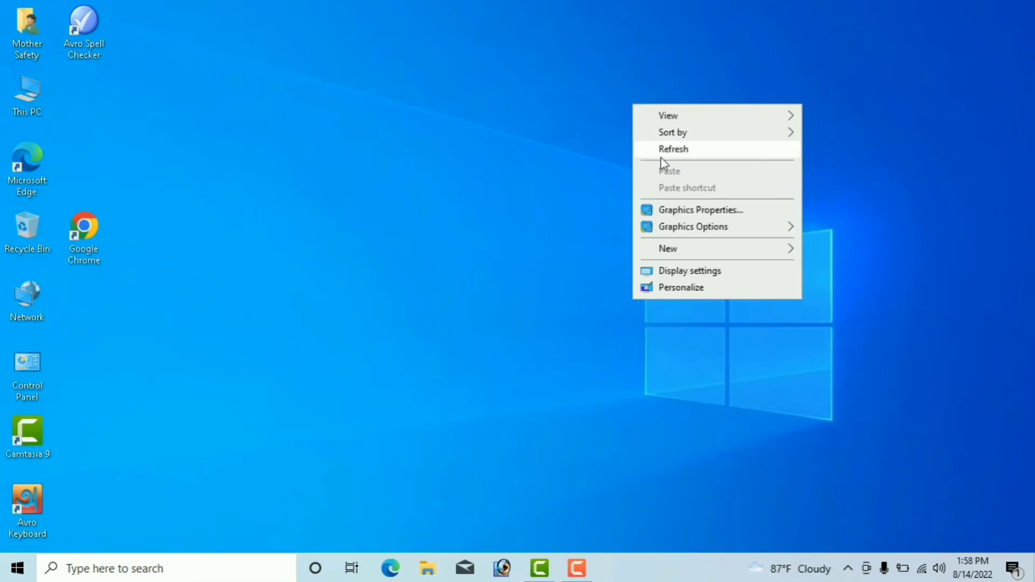
pyautogui.click(661, 154)
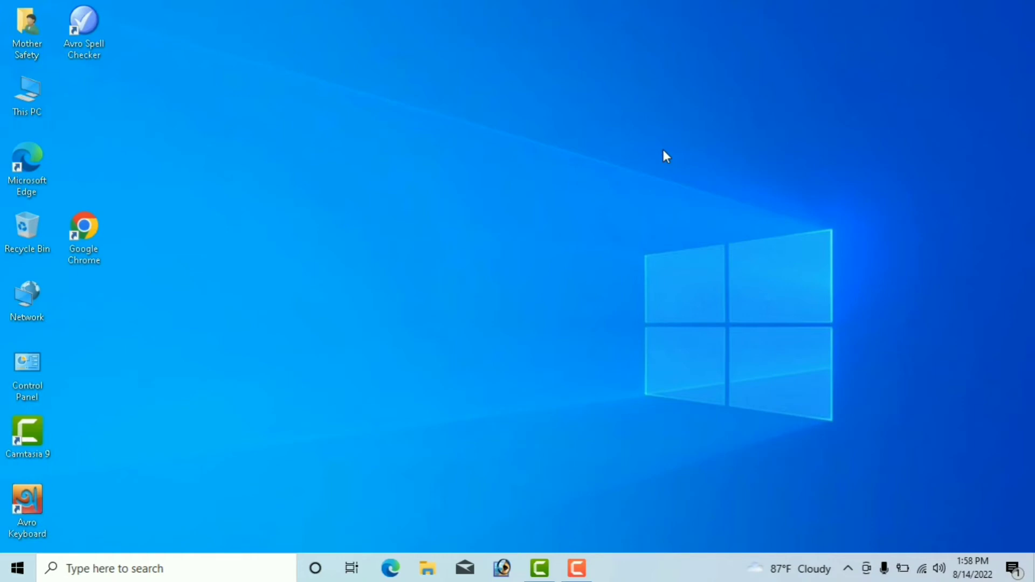
# Turn off notifications from apps and other senders in the Windows system settings.
pyautogui.rightClick(16, 570)
pyautogui.click(50, 423)
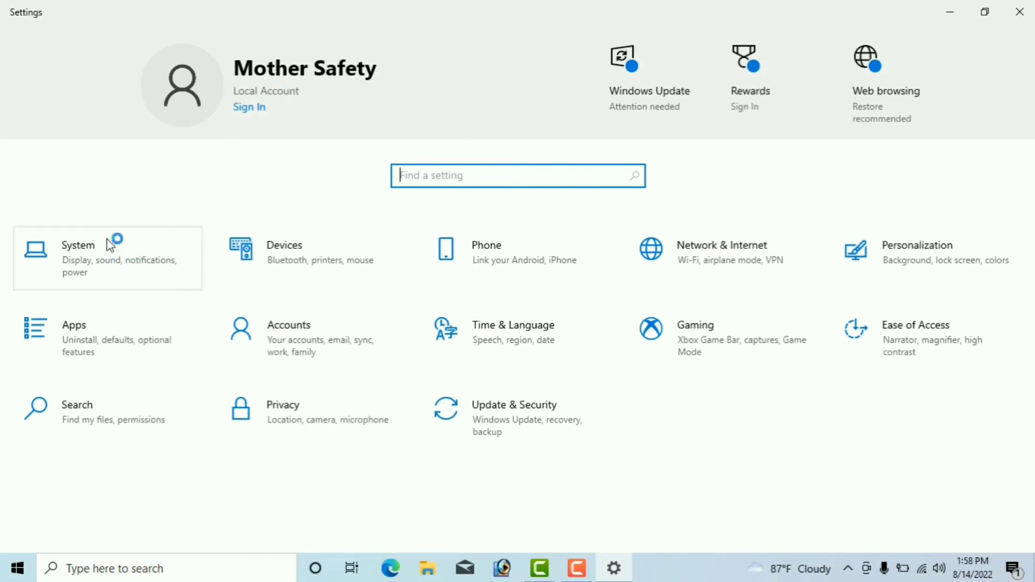
pyautogui.click(99, 256)
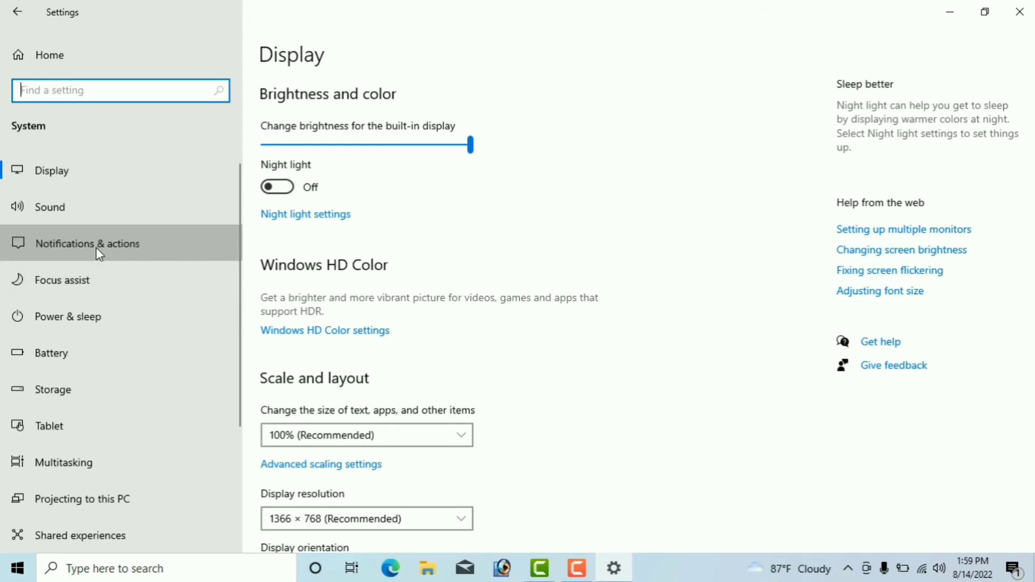
pyautogui.click(96, 248)
pyautogui.click(301, 277)
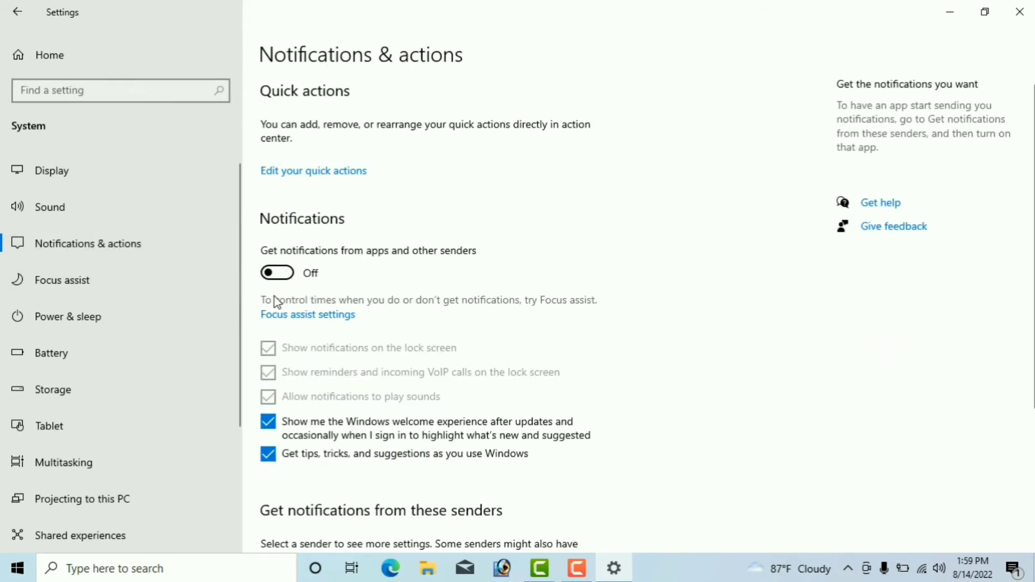
# Disable the Windows welcome experience and the tips, tricks and suggestions options, and close Settings.
pyautogui.click(276, 438)
pyautogui.click(274, 452)
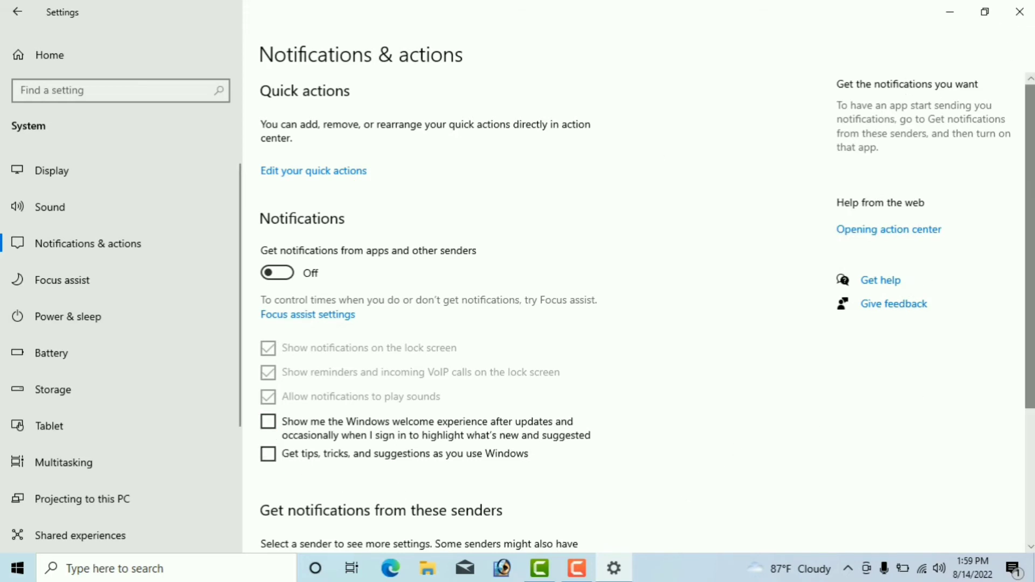
pyautogui.scroll(-4, 1030, 216)
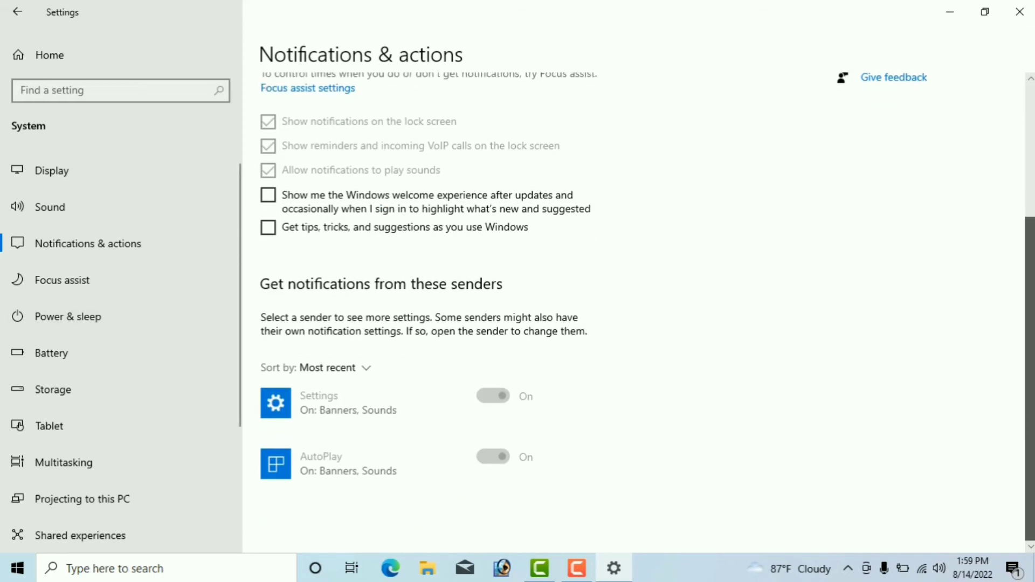
pyautogui.click(1020, 11)
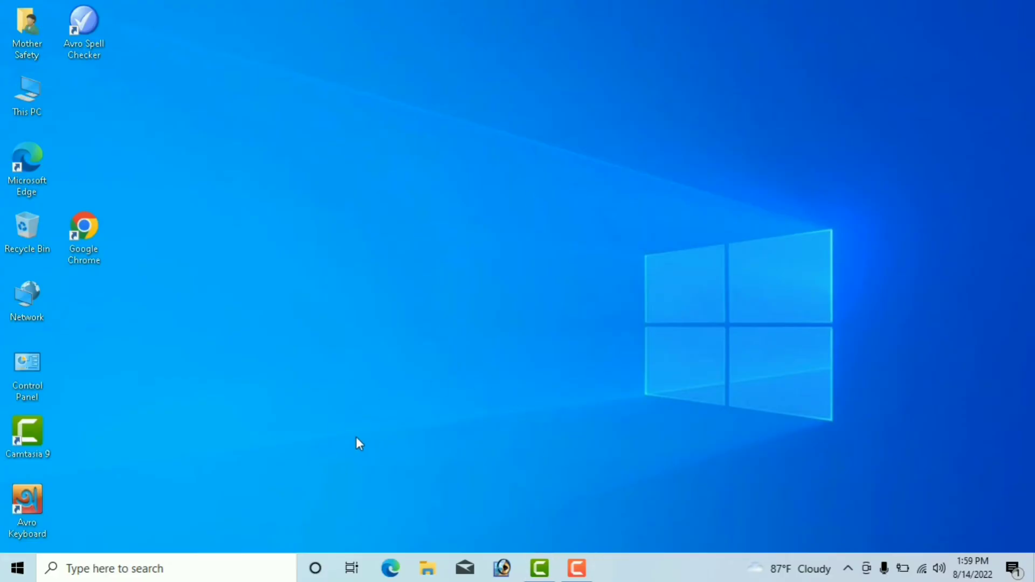
# Turn on Storage Sense in the system's storage settings and close Settings.
pyautogui.rightClick(18, 569)
pyautogui.click(68, 416)
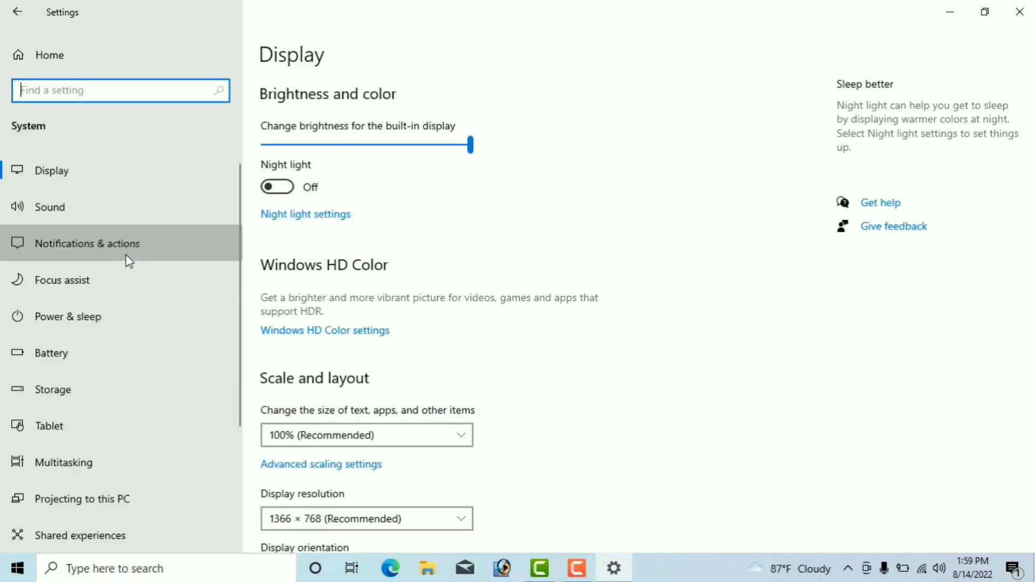
pyautogui.click(127, 261)
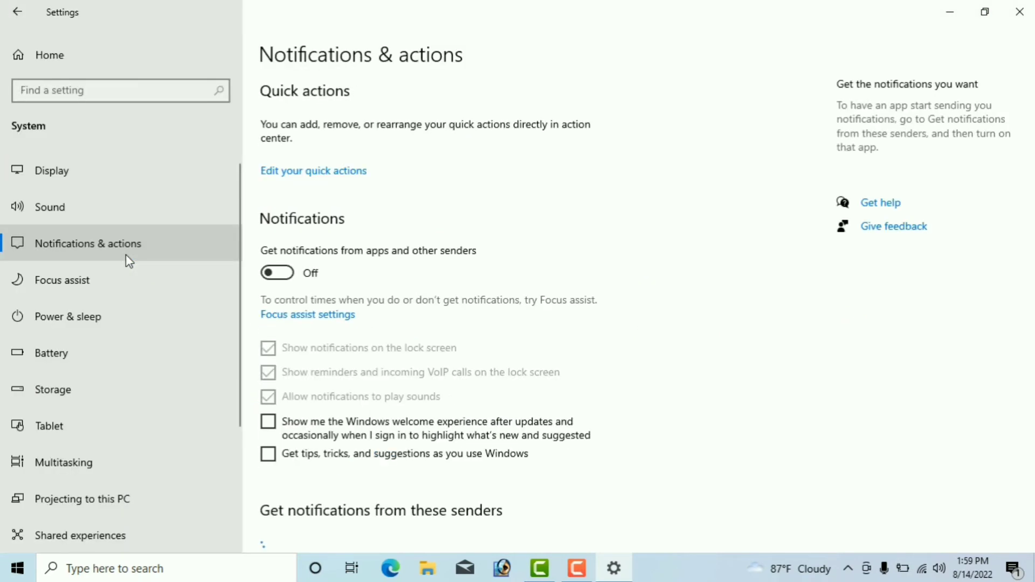
pyautogui.click(70, 391)
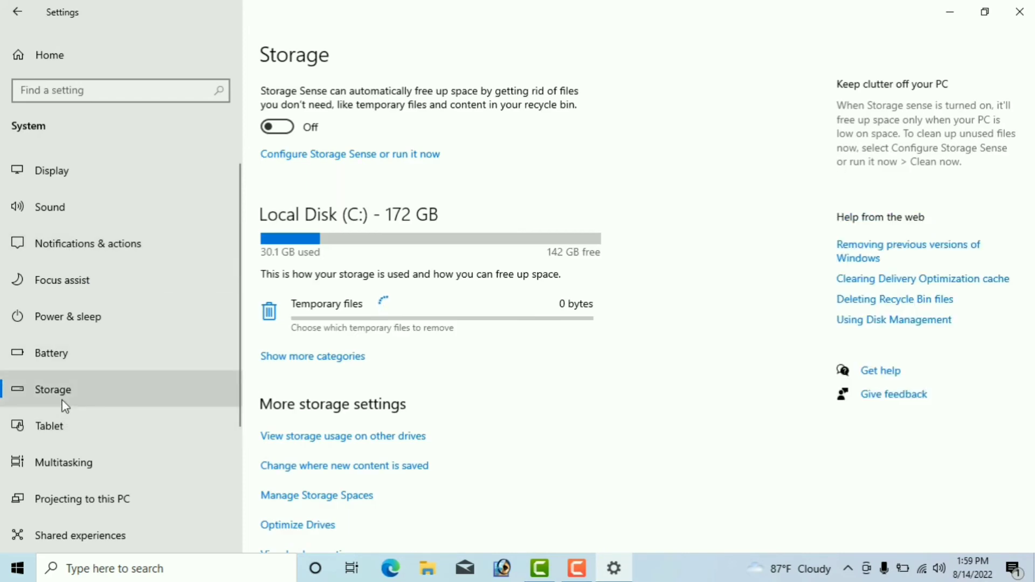
pyautogui.click(292, 133)
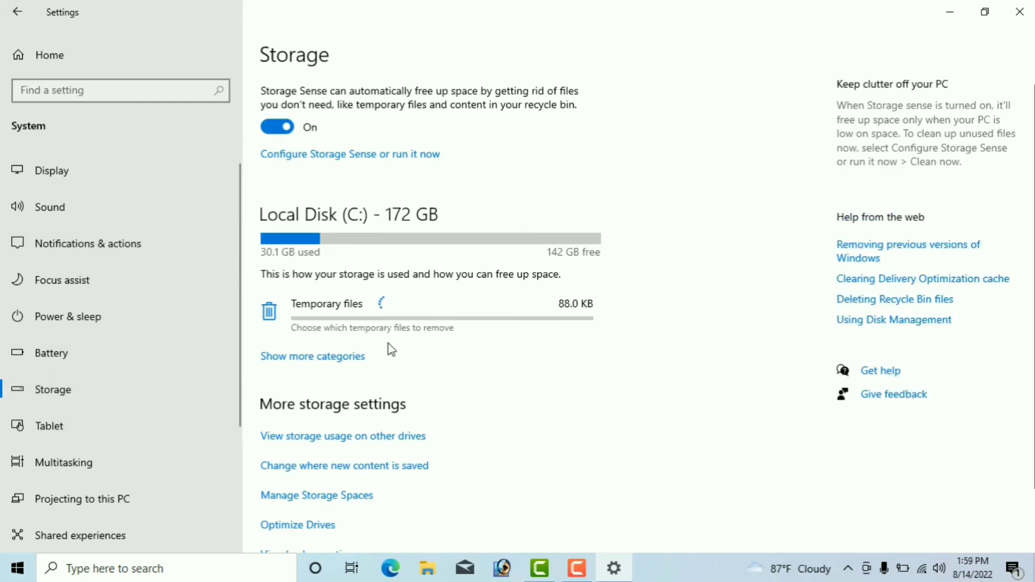
pyautogui.click(1020, 11)
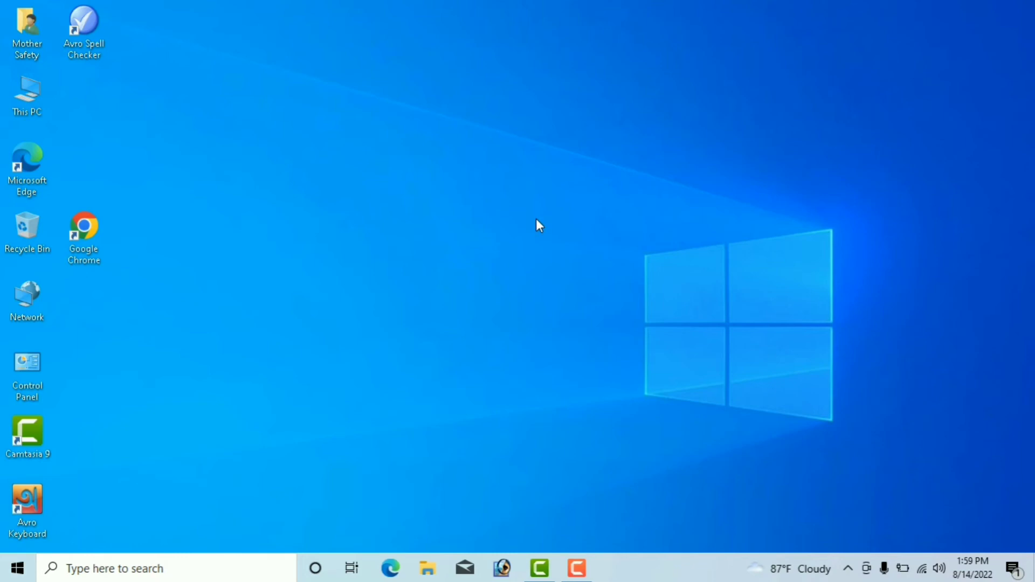
# Search for "disk", launch Disk Cleanup and start scanning the C: drive.
pyautogui.click(17, 569)
pyautogui.click(69, 562)
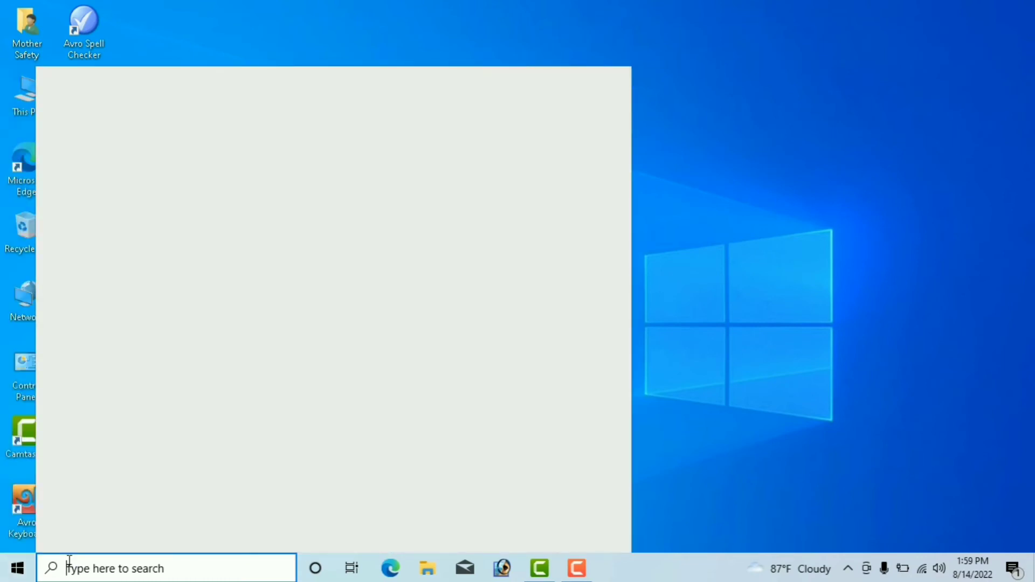
pyautogui.write('disk')
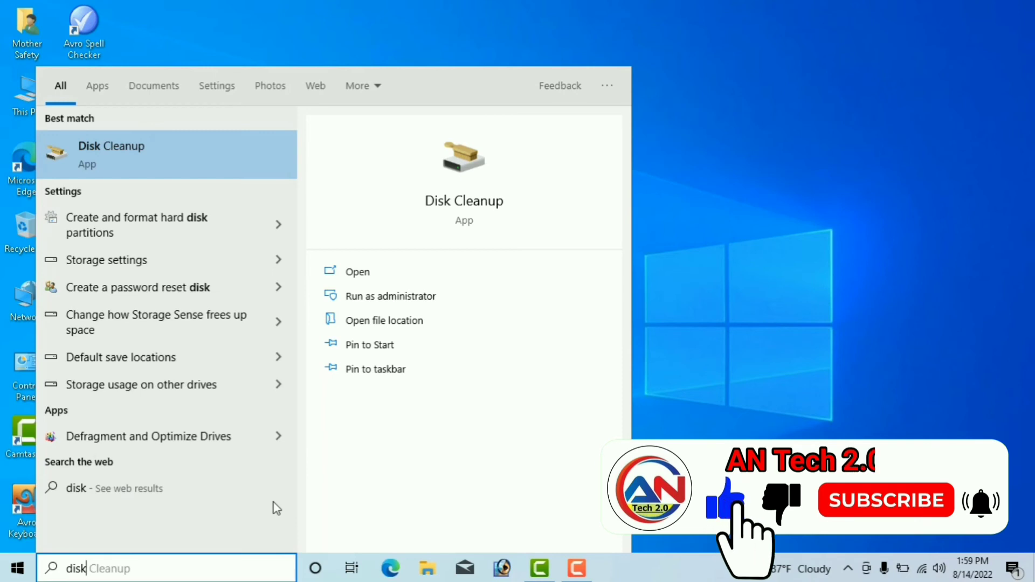
pyautogui.click(462, 204)
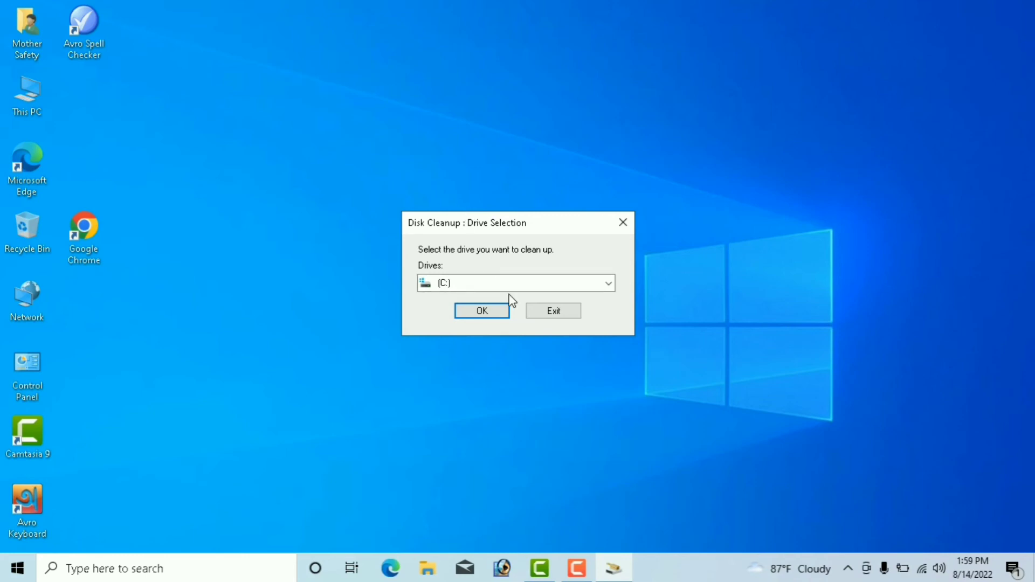
pyautogui.click(489, 312)
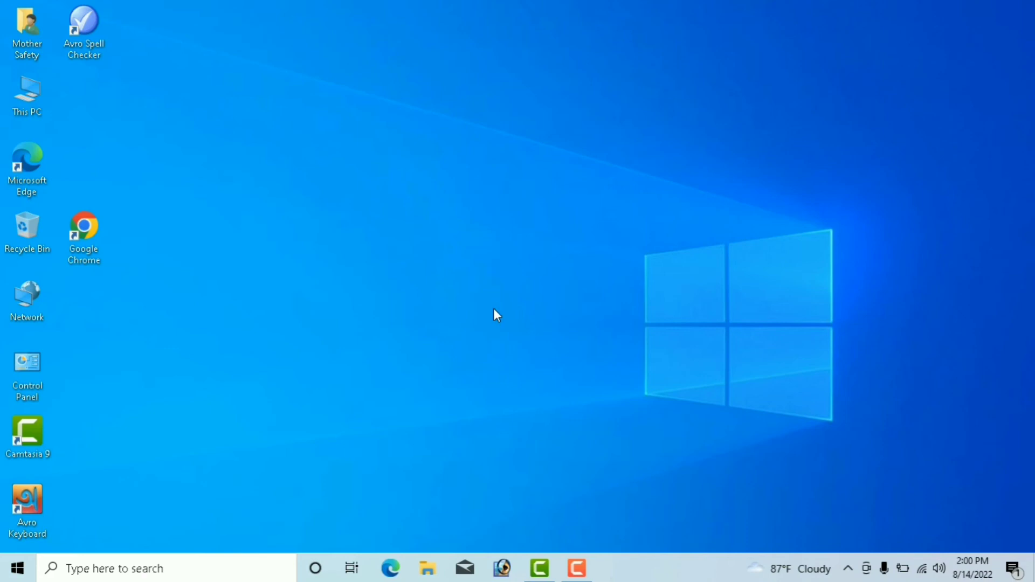
pyautogui.rightClick(489, 211)
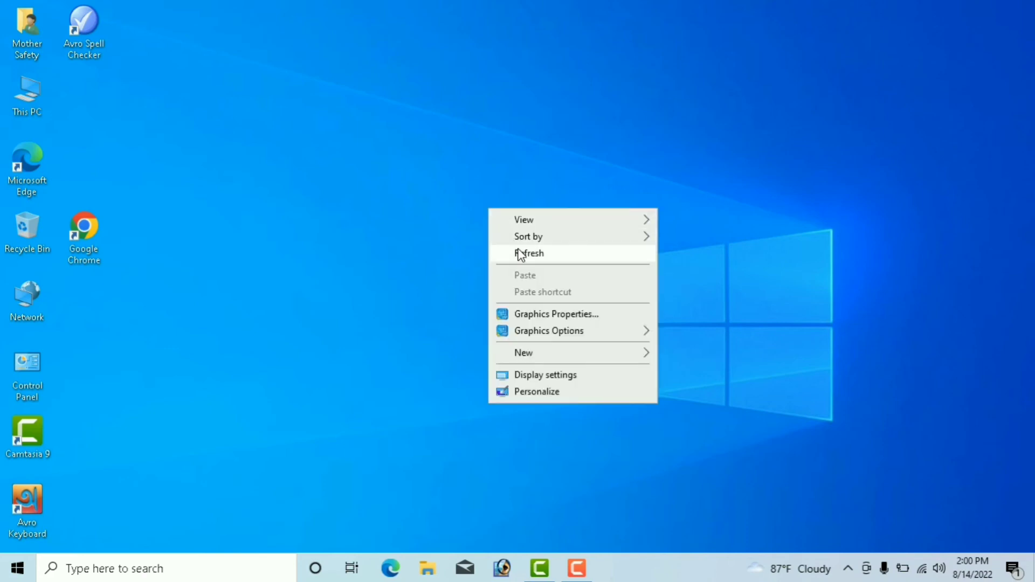
pyautogui.click(516, 253)
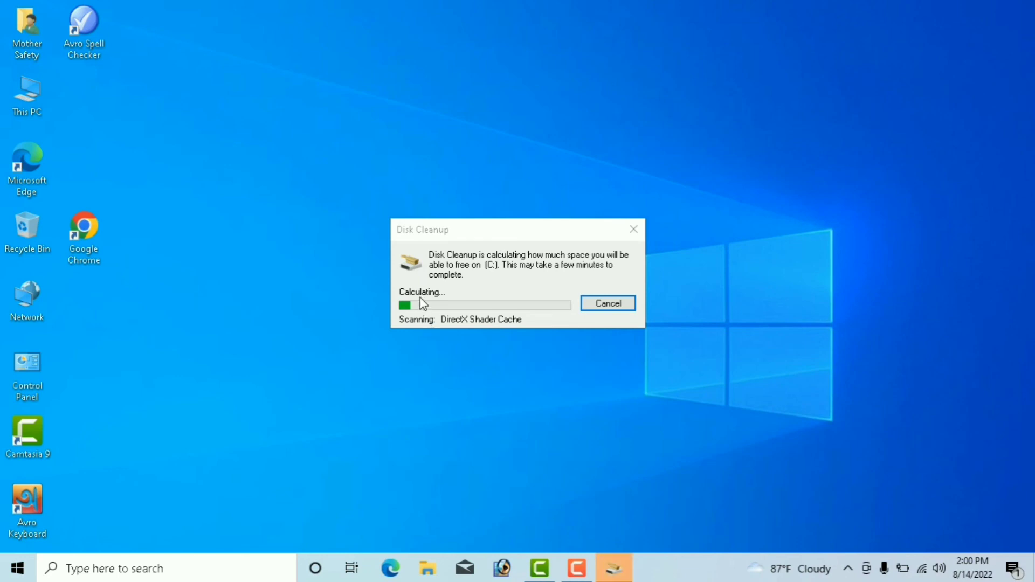
pyautogui.rightClick(420, 122)
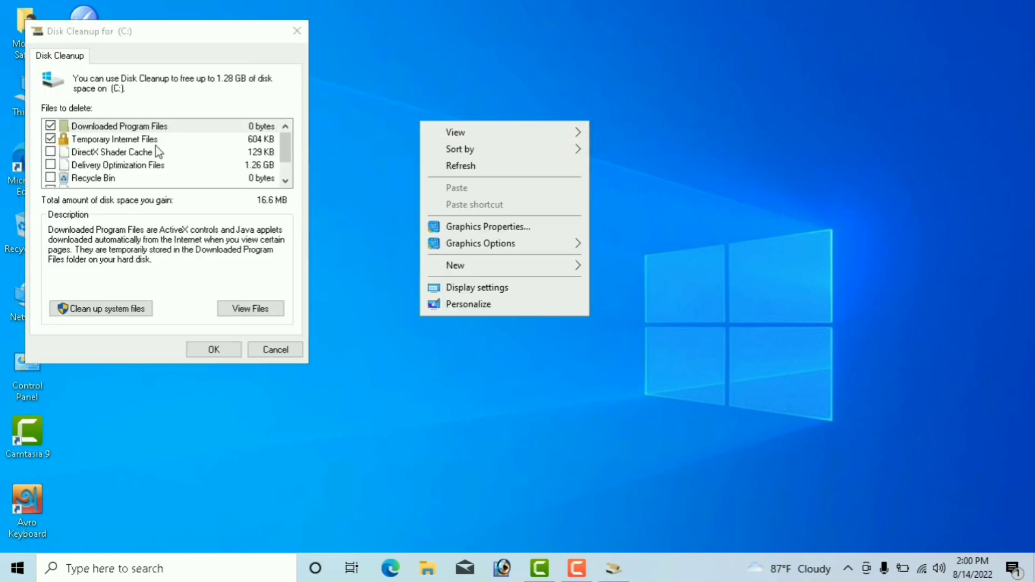
# Select DirectX Shader Cache, Delivery Optimization Files, Recycle Bin and Temporary files for deletion on C:, and start the system files cleanup.
pyautogui.click(50, 152)
pyautogui.click(50, 165)
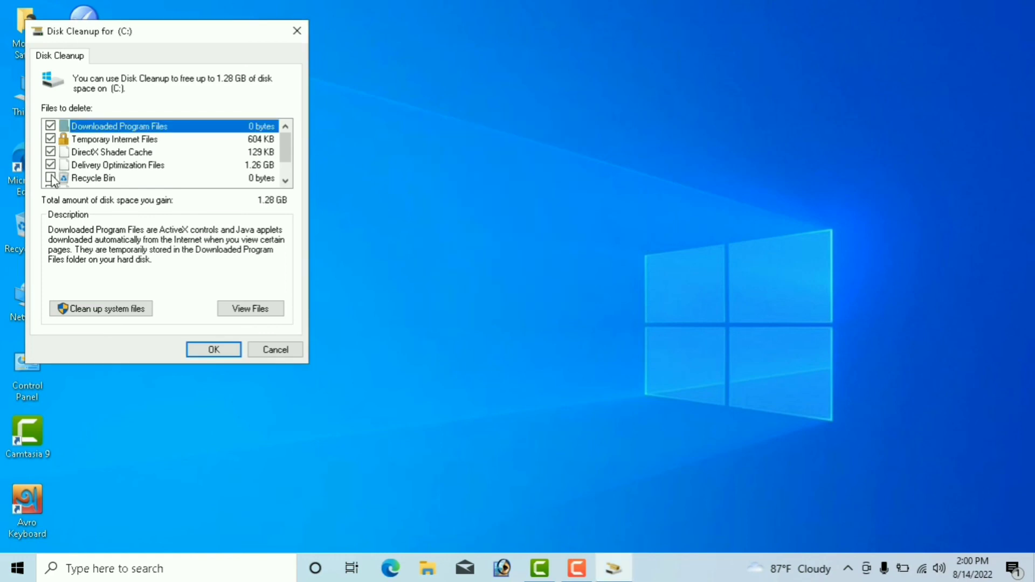
pyautogui.click(51, 178)
pyautogui.scroll(-1, 290, 158)
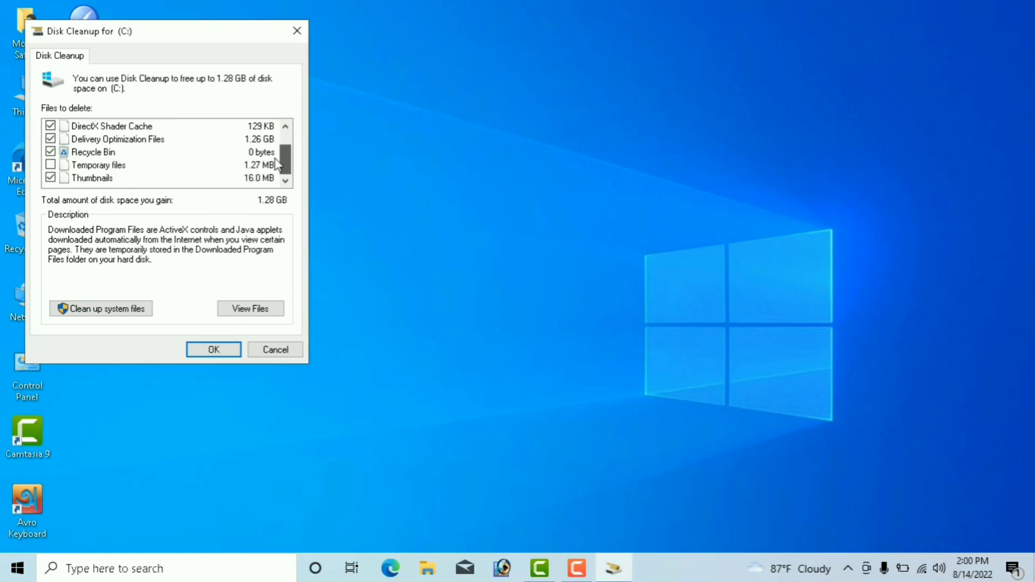
pyautogui.click(50, 165)
pyautogui.click(95, 312)
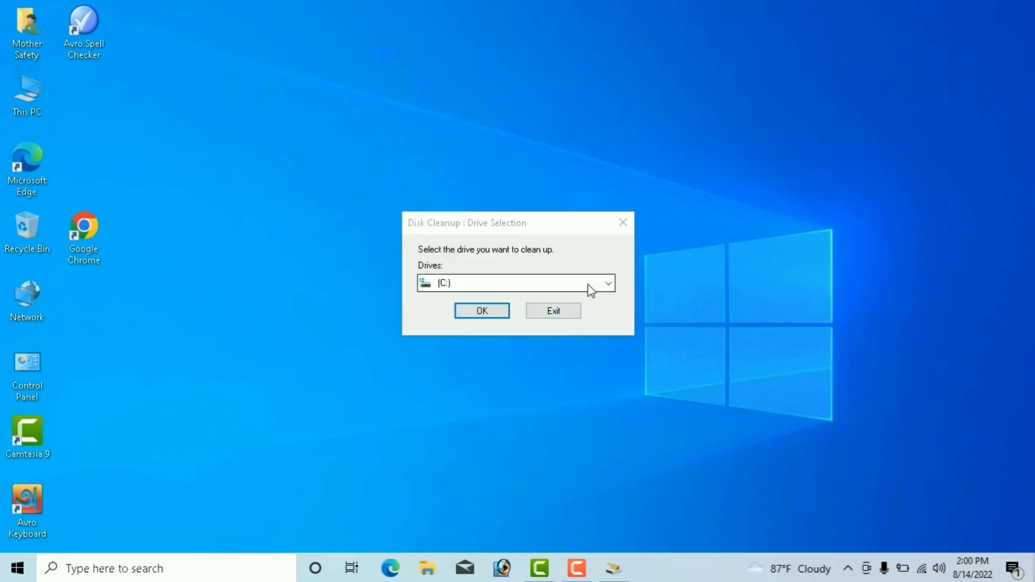
# Scan New Volume (E:) with Disk Cleanup and toggle its Recycle Bin and DirectX Shader Cache items, closing the dialog without cleaning.
pyautogui.click(589, 286)
pyautogui.click(495, 309)
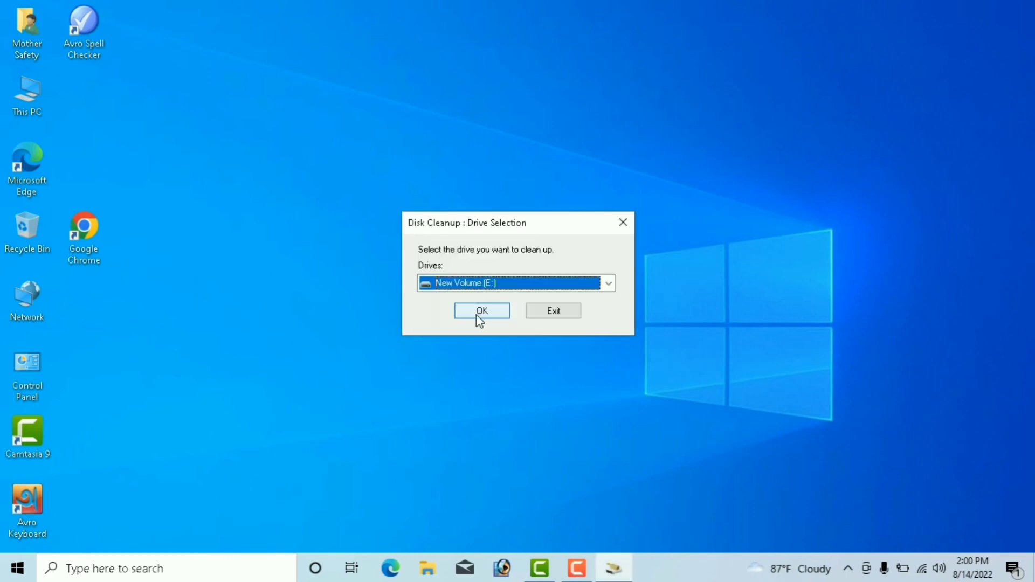
pyautogui.click(480, 313)
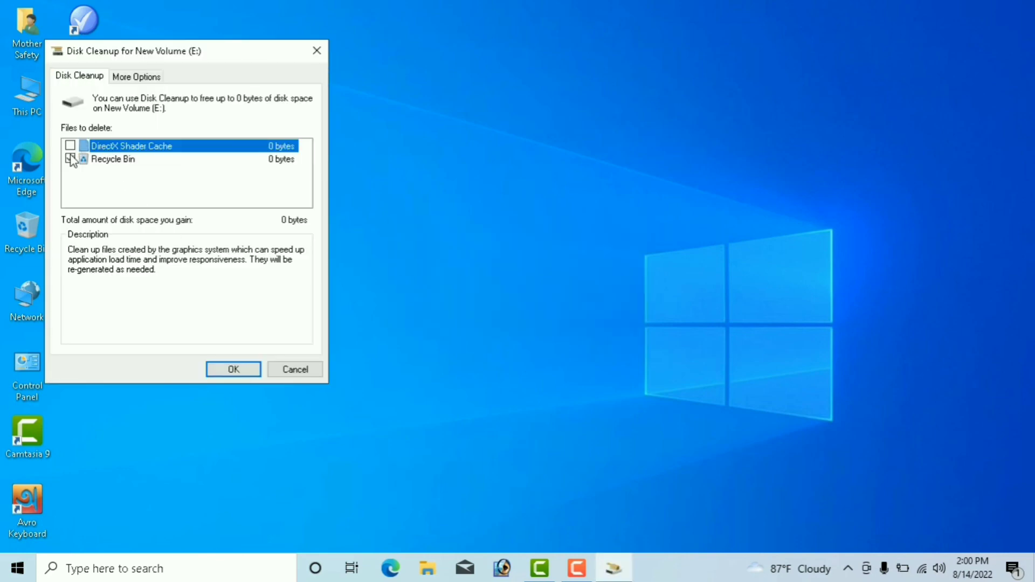
pyautogui.click(70, 159)
pyautogui.click(70, 146)
pyautogui.click(317, 52)
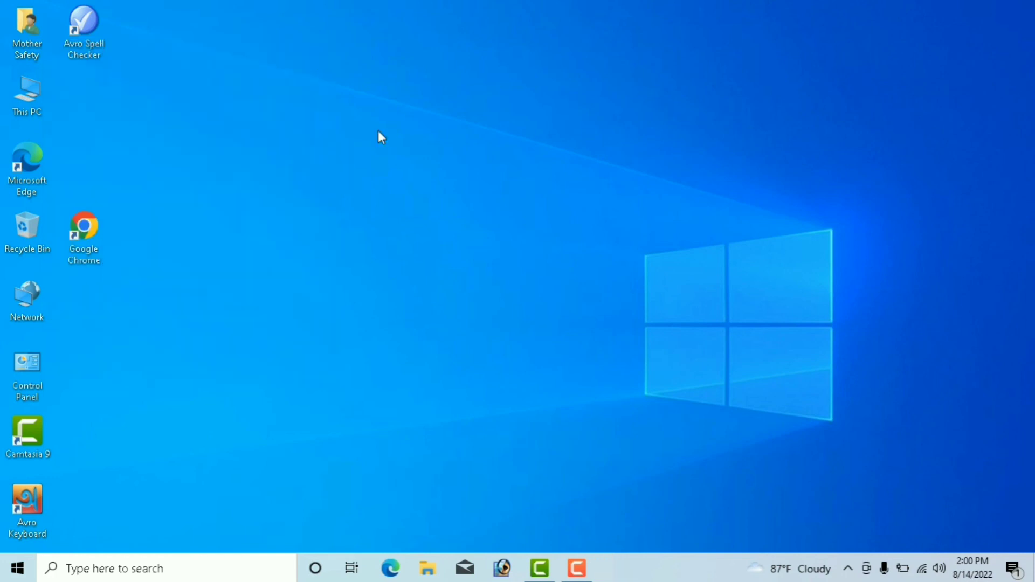
# Refresh the Windows desktop twice.
pyautogui.rightClick(433, 158)
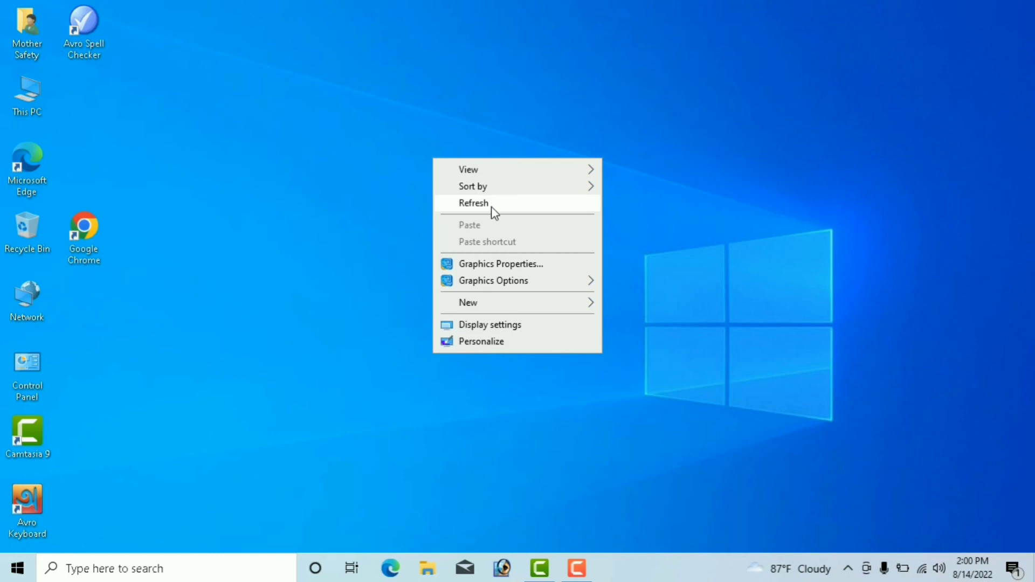
pyautogui.click(492, 208)
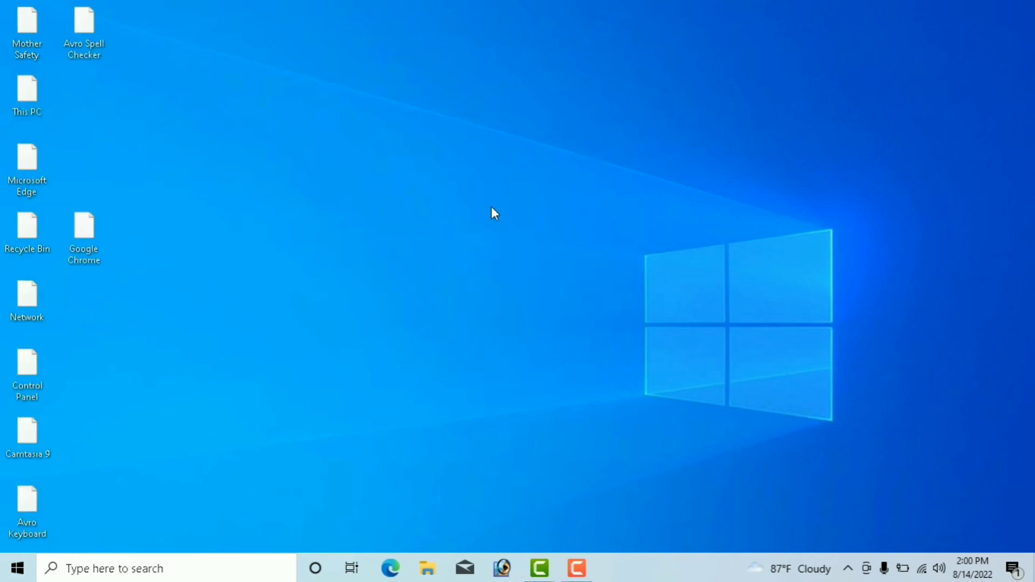
pyautogui.rightClick(483, 187)
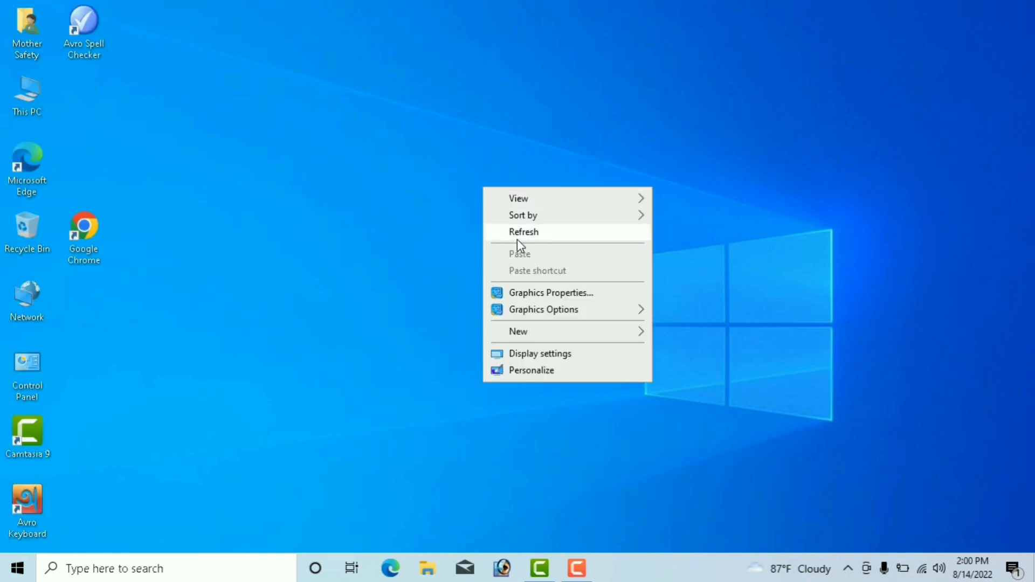
pyautogui.click(518, 240)
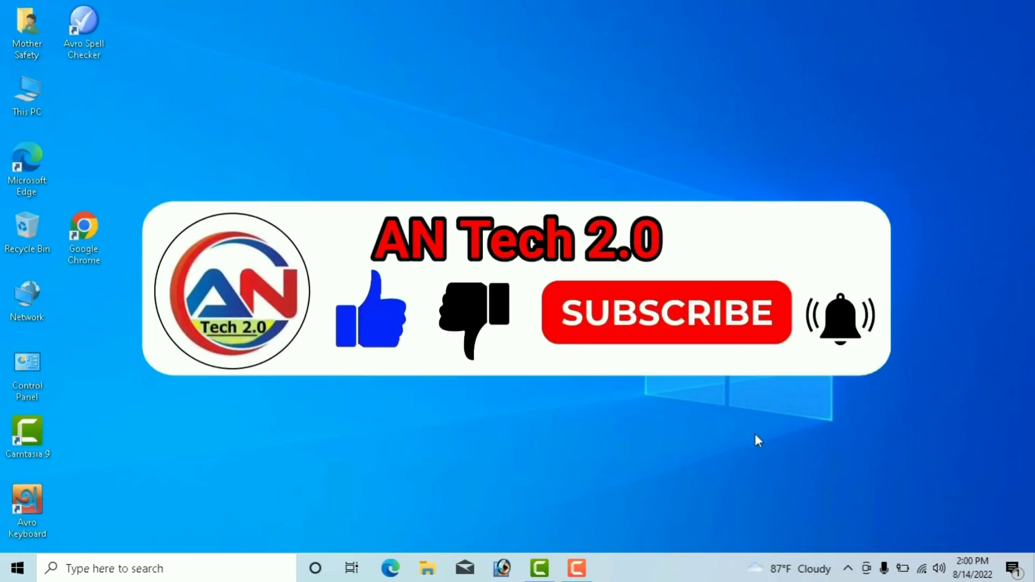
pyautogui.click(848, 569)
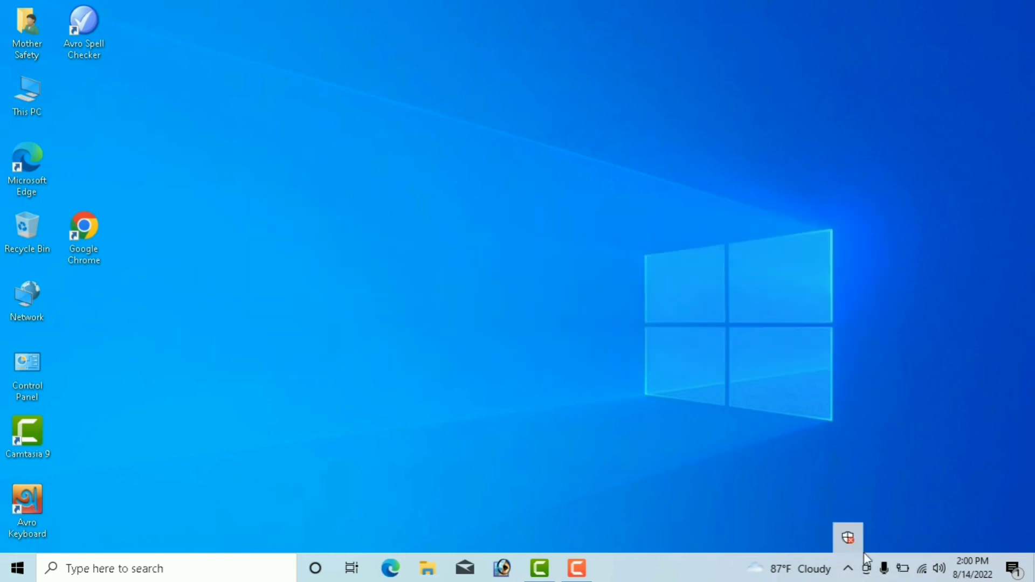
pyautogui.click(928, 492)
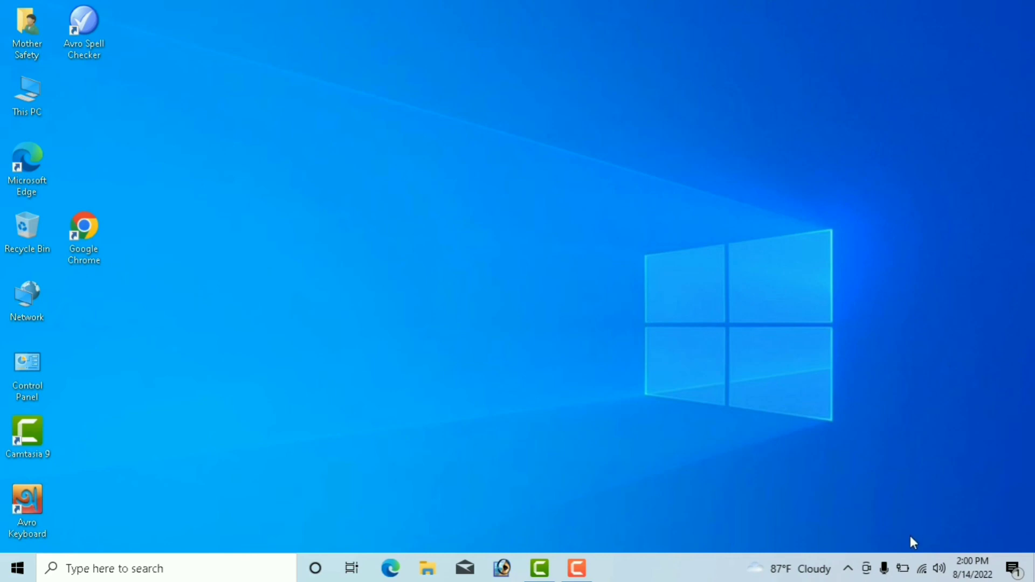